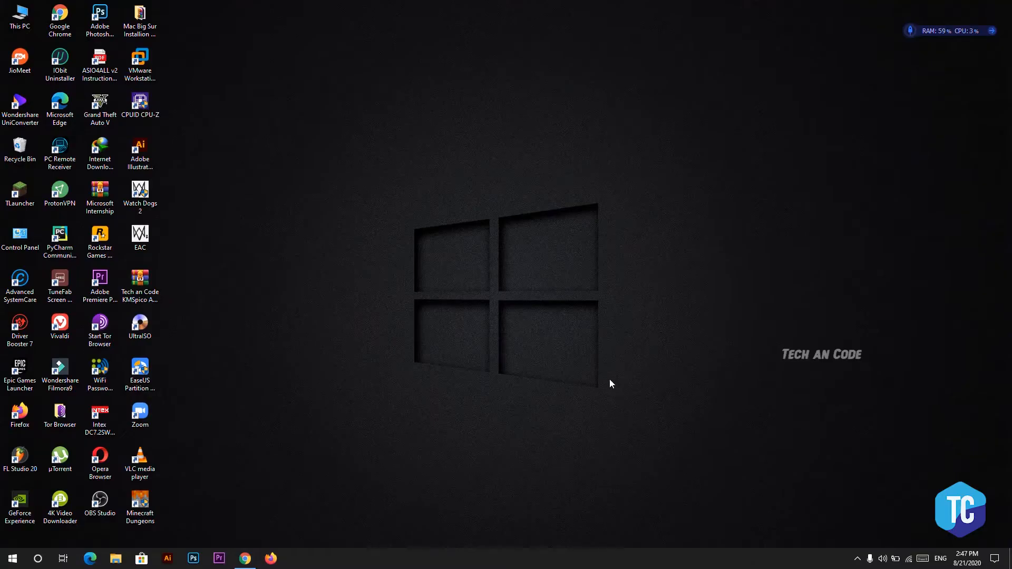
Switch to Chrome, view the YouTube Ads promotion page for the custom link video, and close it.
click(244, 558)
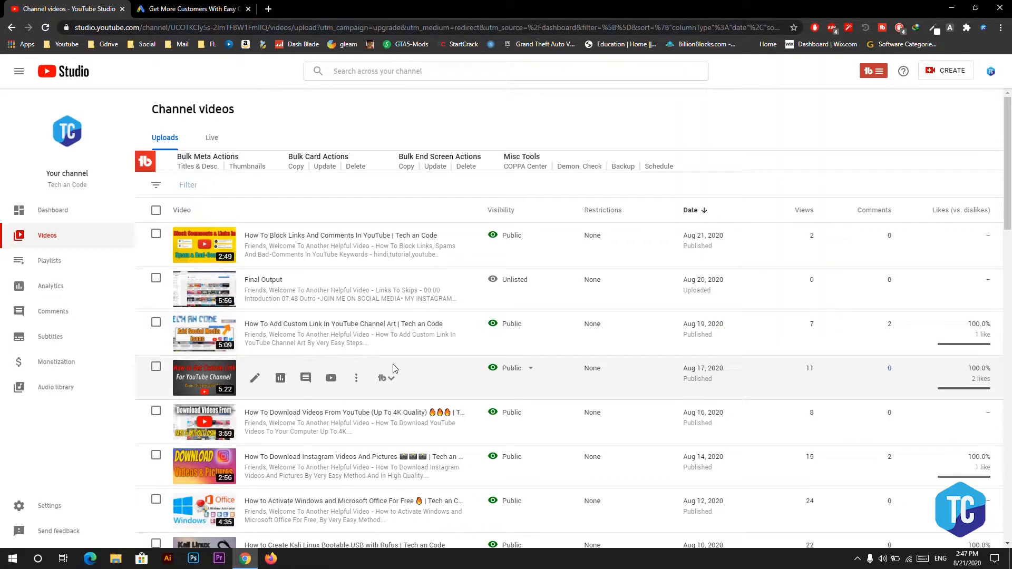
click(356, 378)
click(311, 413)
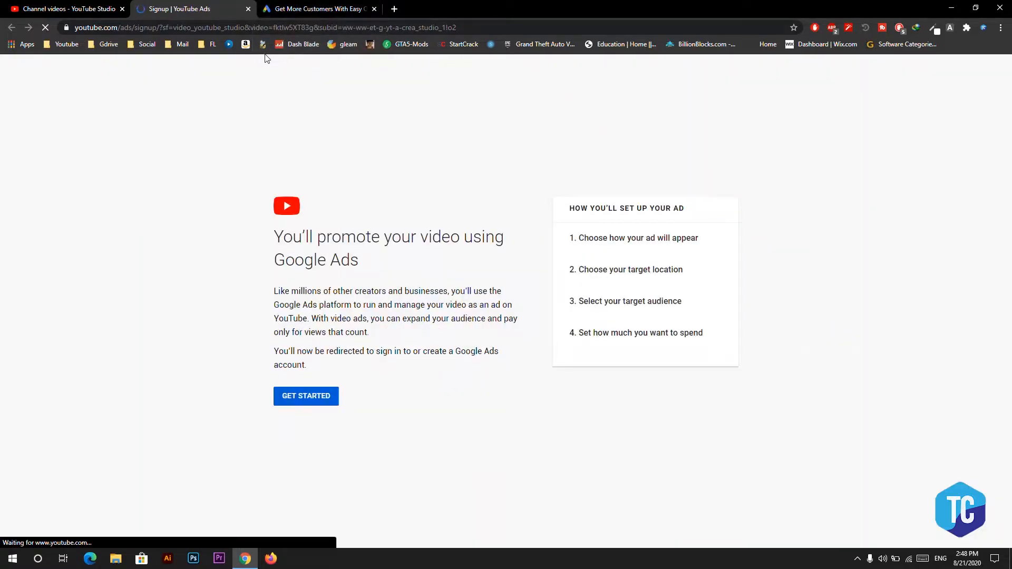
click(247, 9)
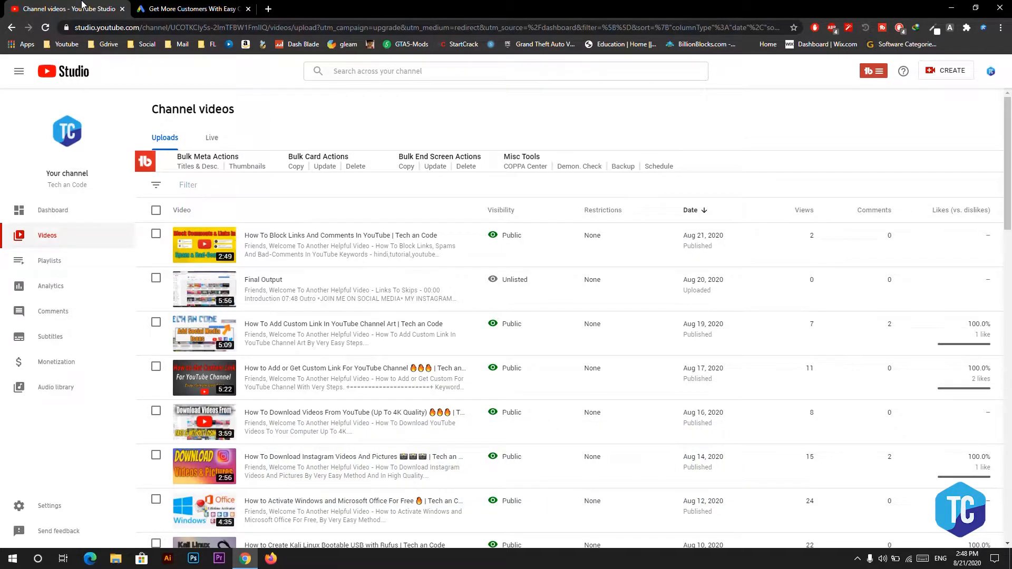
Sign in to Google Ads using the Tech an Code Ads Runner account.
click(165, 5)
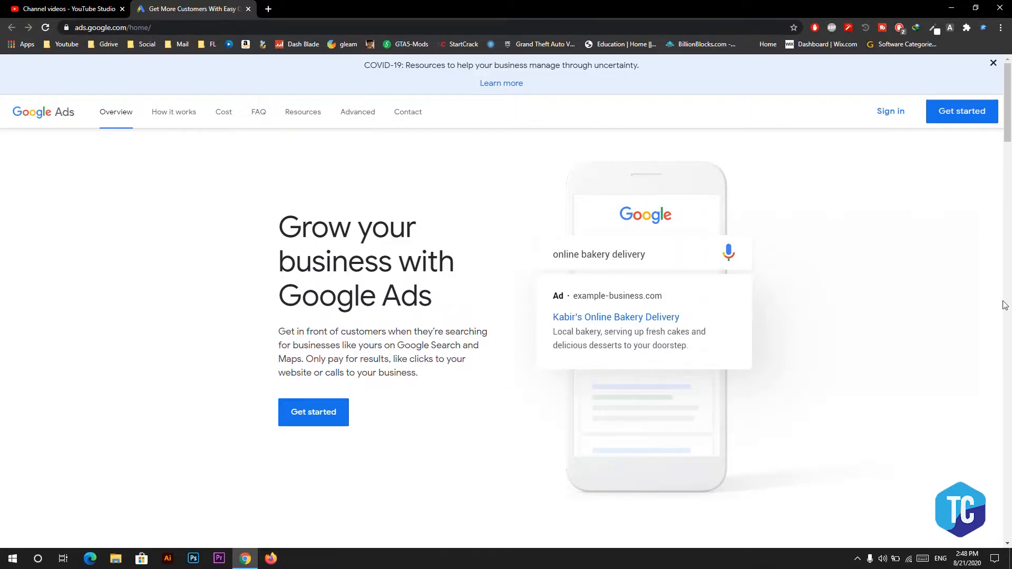
click(889, 111)
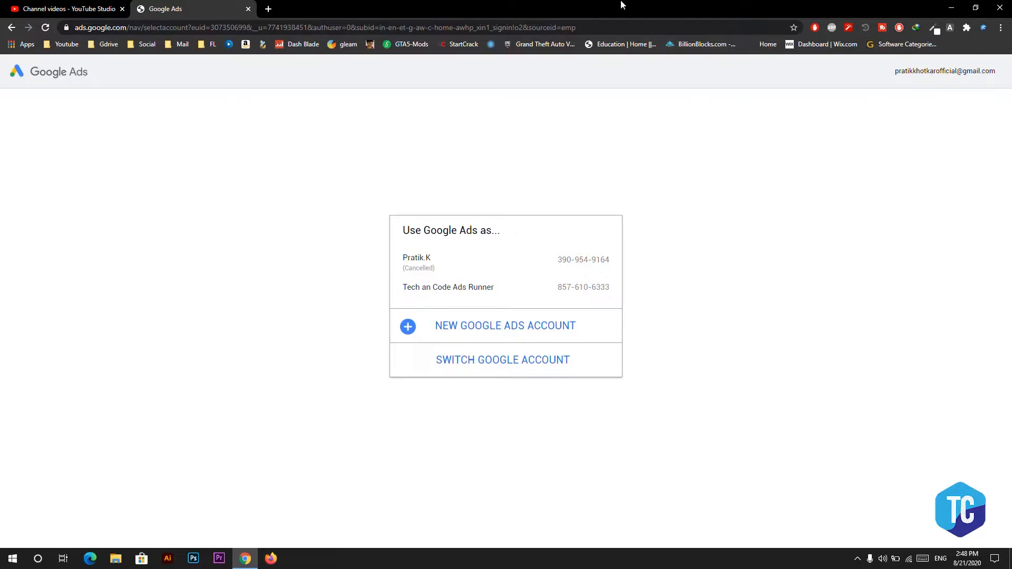
click(532, 286)
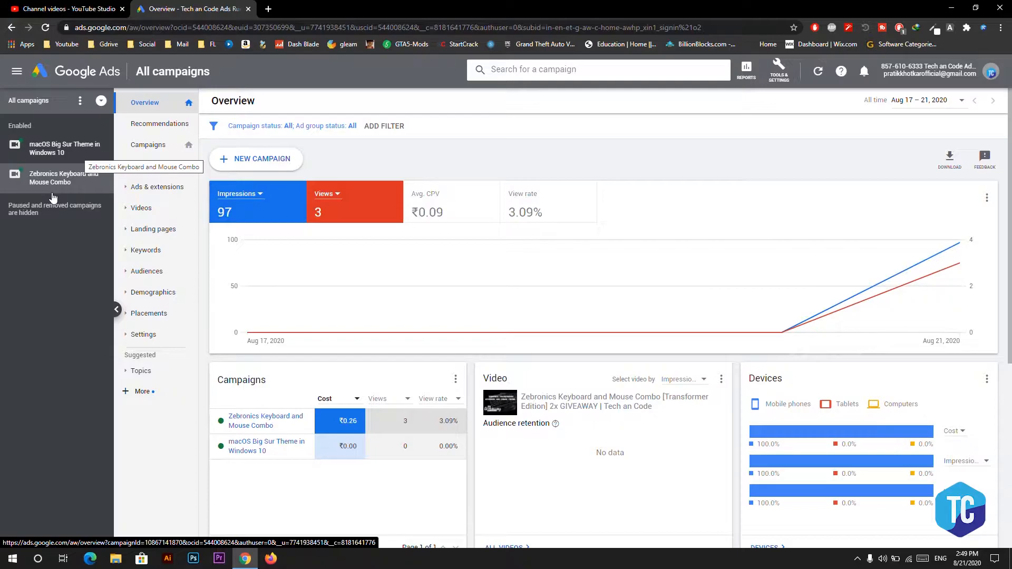
Review the ad groups, ad approval status and overview of the macOS Big Sur Theme campaign, then return to all campaigns.
click(59, 148)
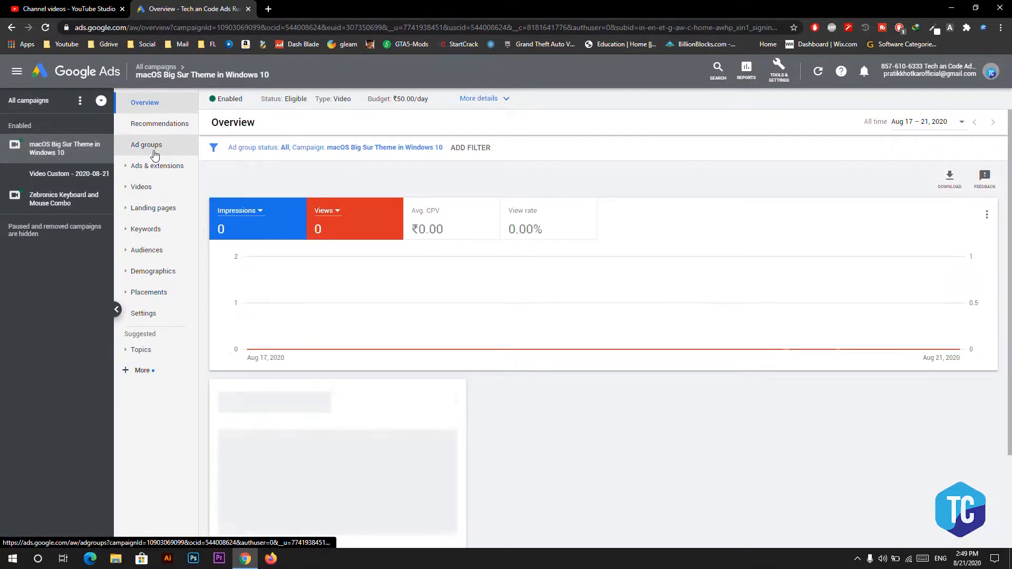
click(154, 152)
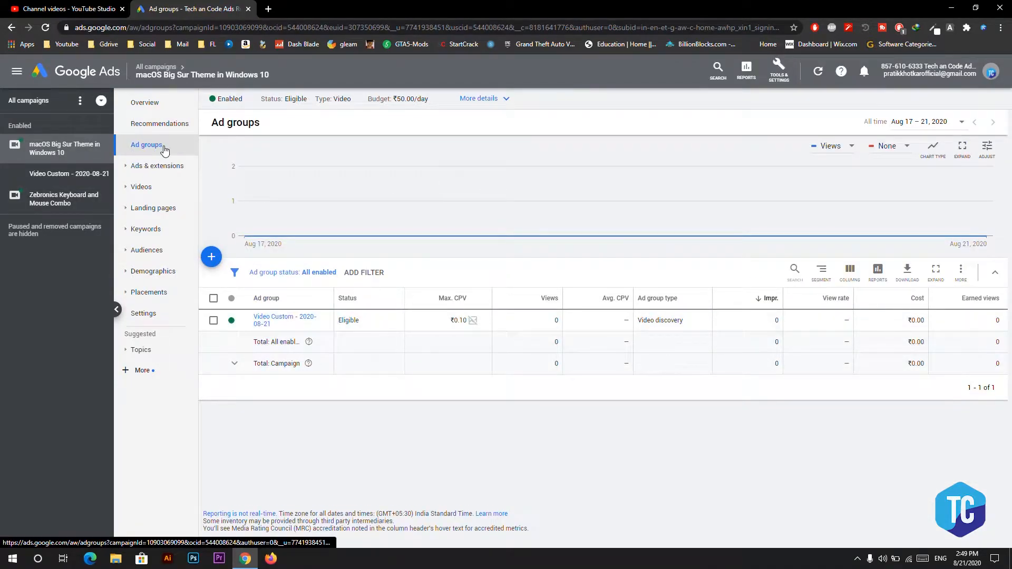
click(157, 166)
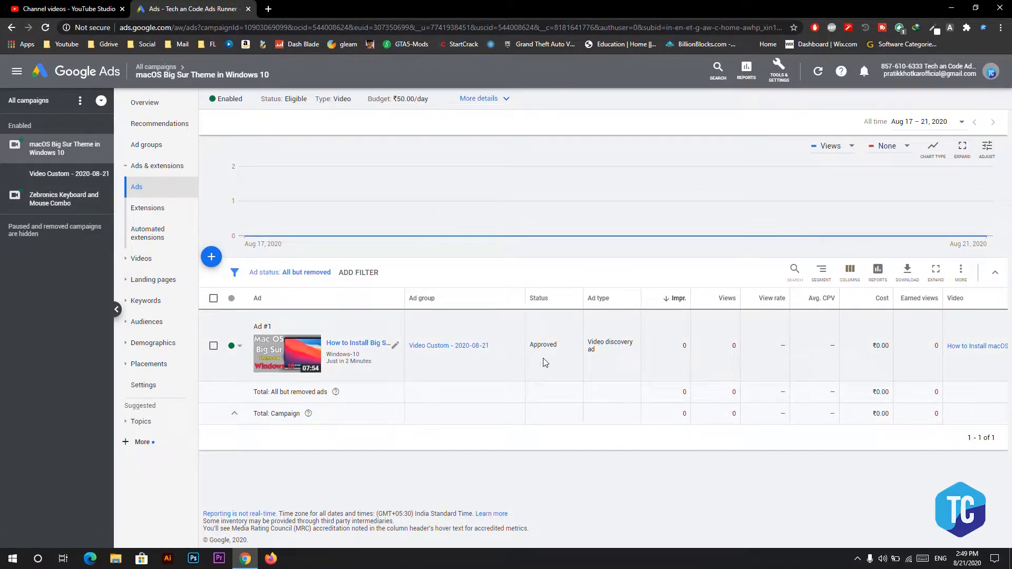
drag(547, 343, 529, 343)
click(549, 341)
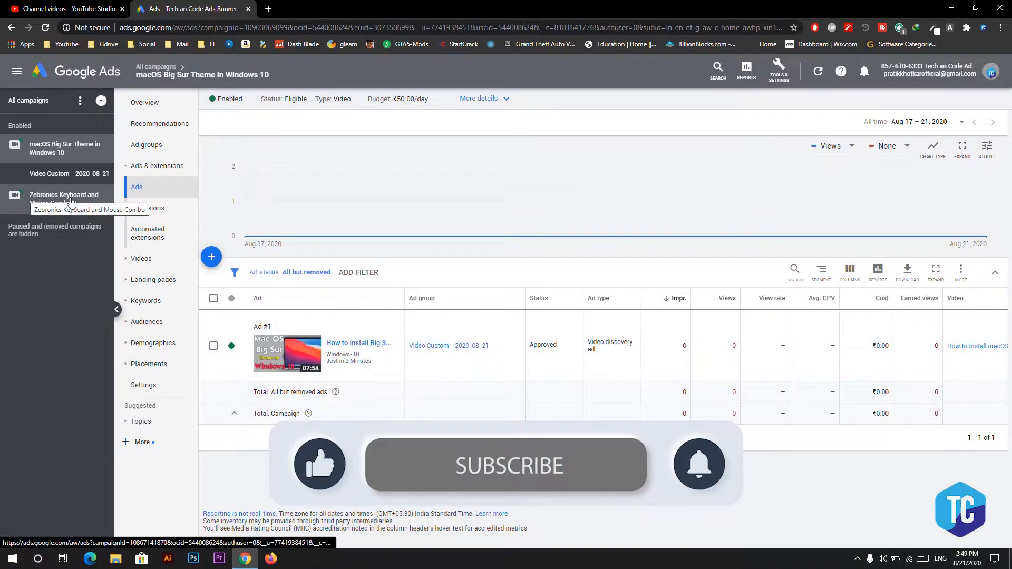
click(149, 103)
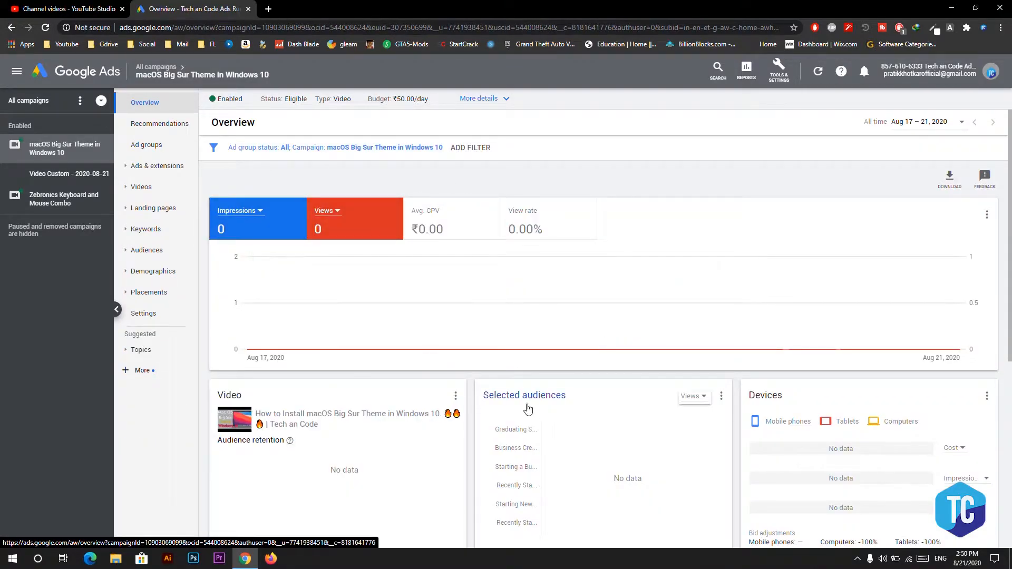
click(32, 100)
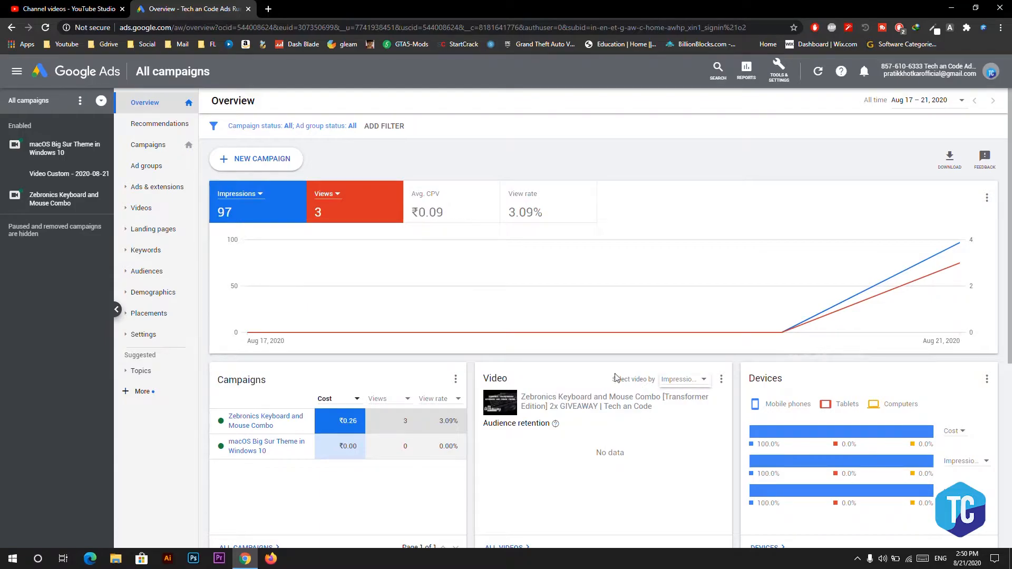
Create a new campaign without a goal's guidance, using the Video type and the Custom video campaign subtype.
click(284, 166)
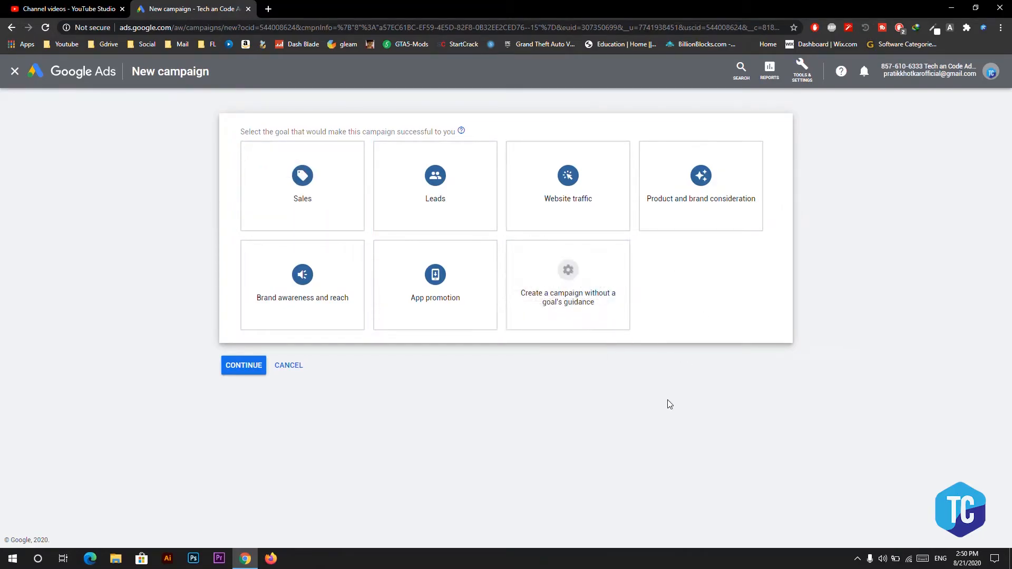
click(516, 261)
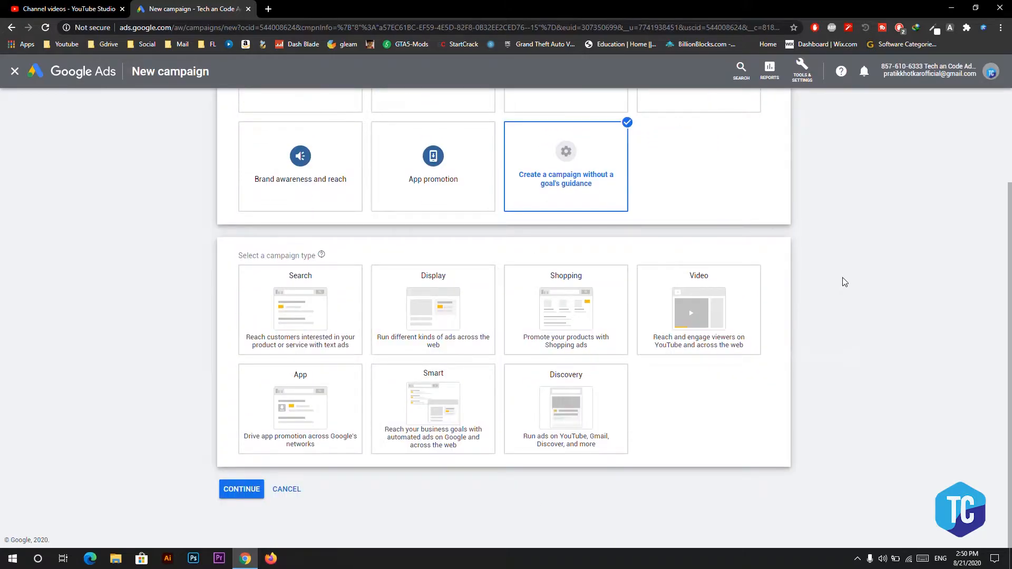
click(725, 313)
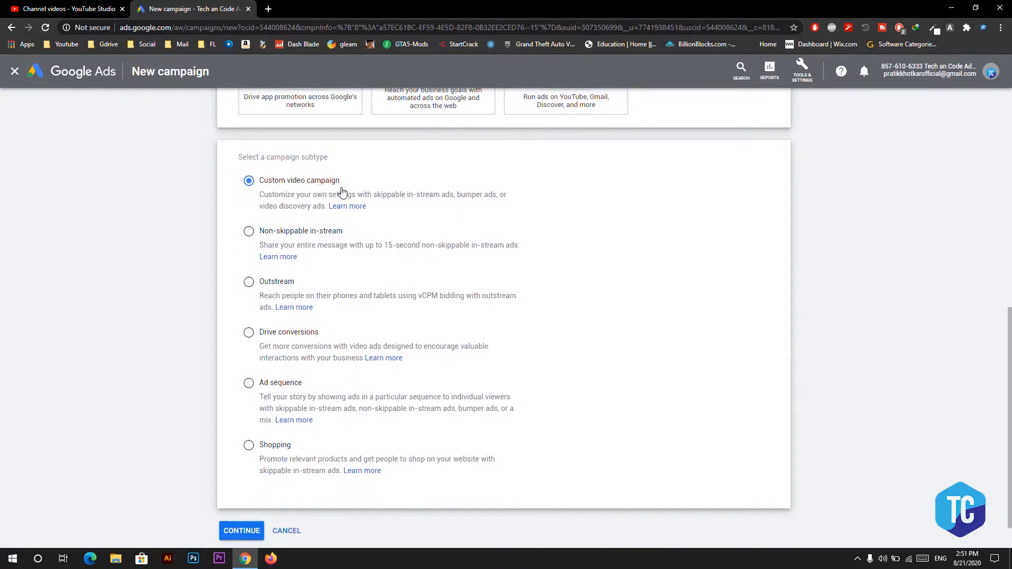
scroll(446, 277, down, 1)
click(249, 495)
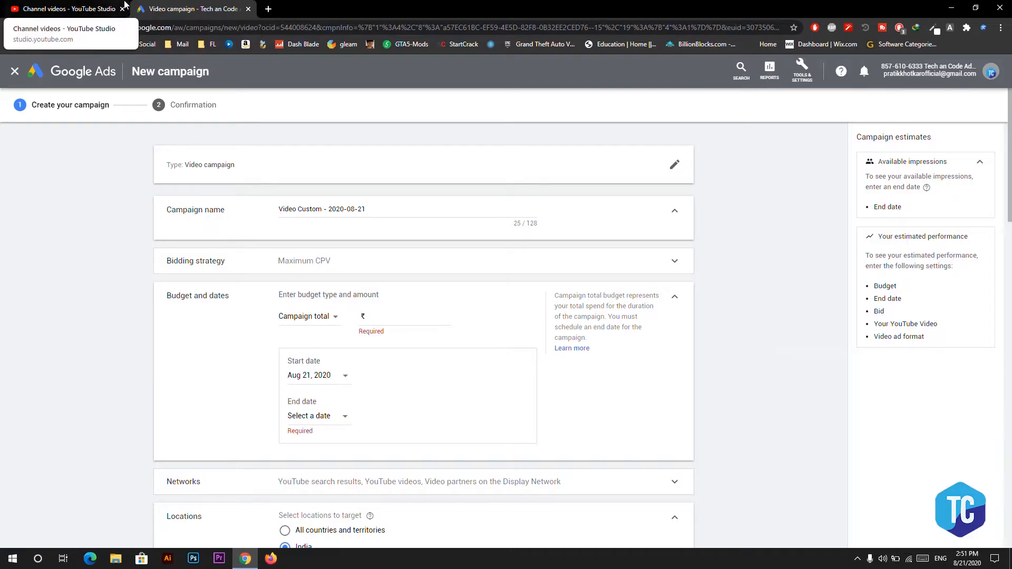
In YouTube Studio, sort the channel videos by views, open the Instagram followers video and select the "Increase Real Followers on Instagram" part of its title.
click(69, 9)
click(809, 213)
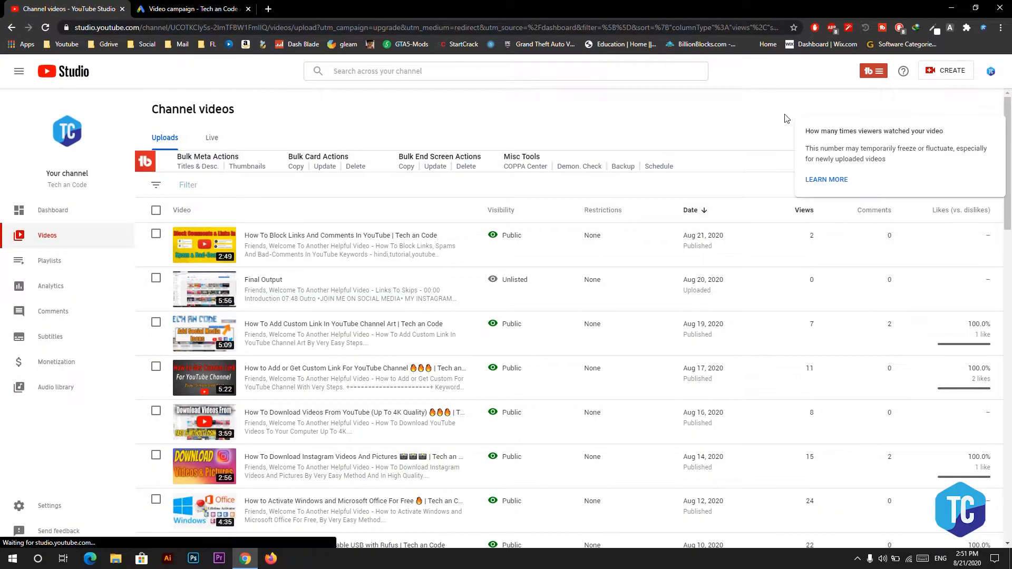
scroll(780, 118, down, 3)
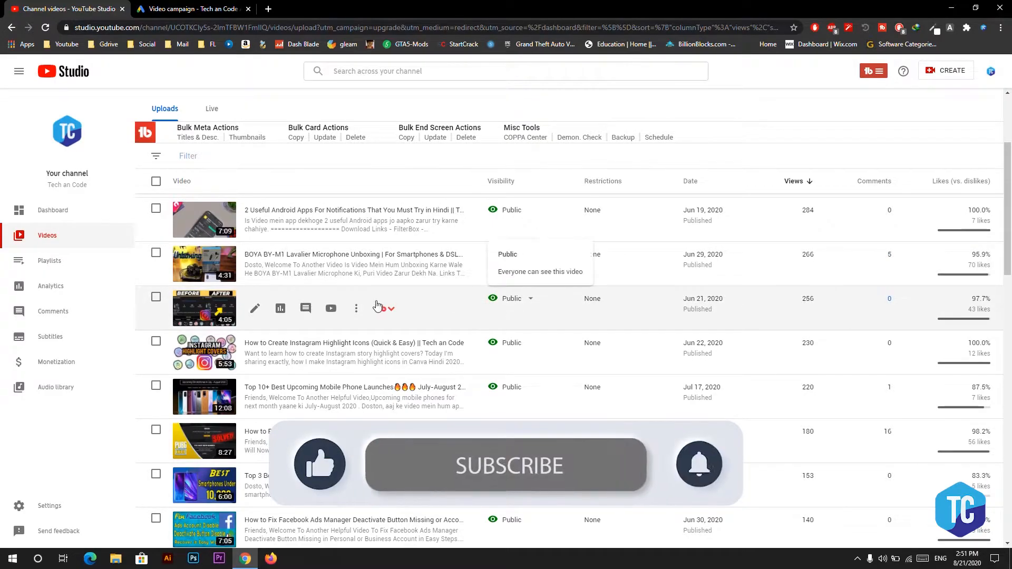
click(206, 308)
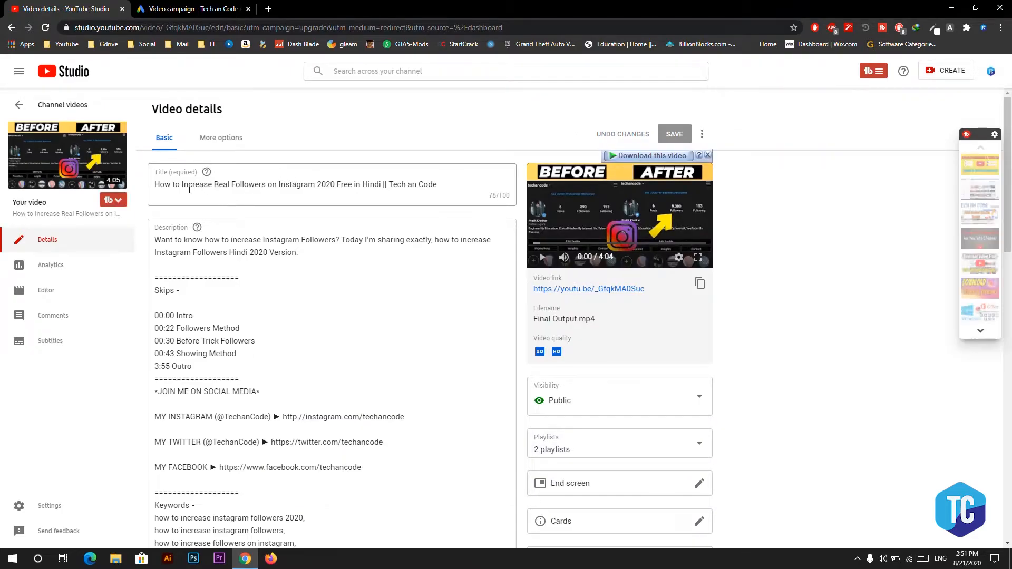
drag(182, 184, 315, 188)
Name the new Google Ads campaign "Increase Real Followers on Instagram" and collapse the campaign name section.
click(215, 7)
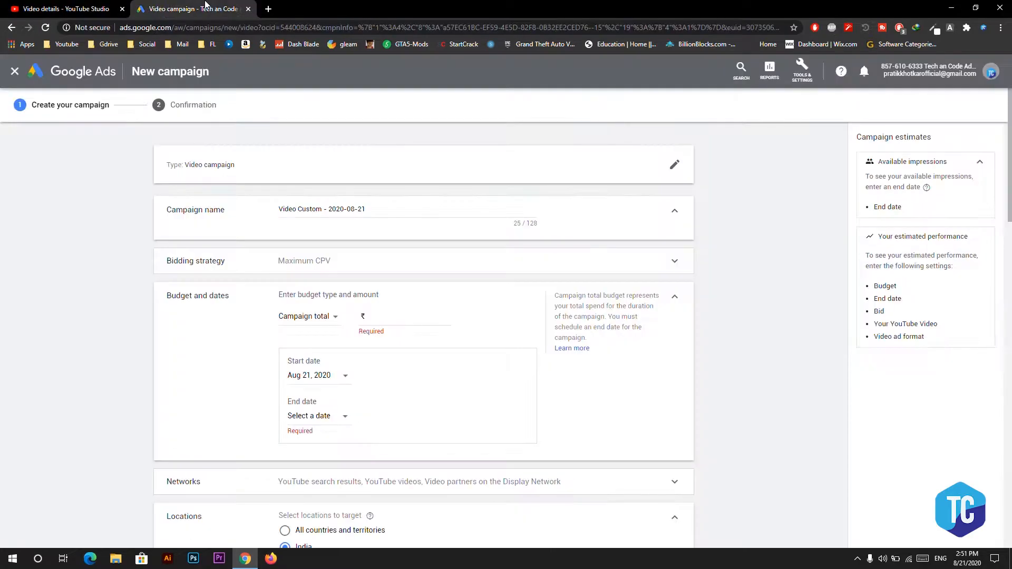
drag(366, 209, 256, 211)
text(Increase Real Followers on Instagram)
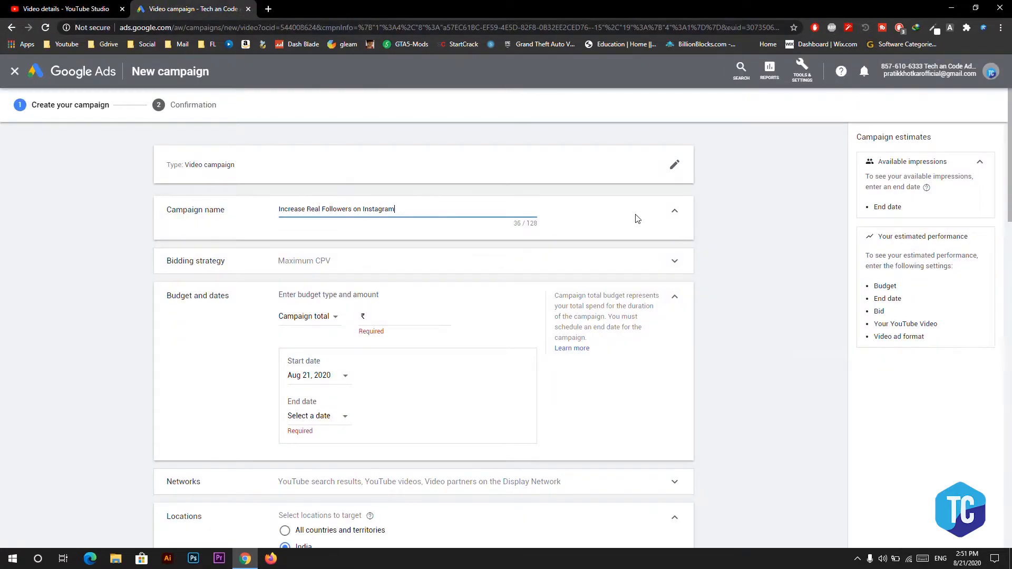
click(676, 212)
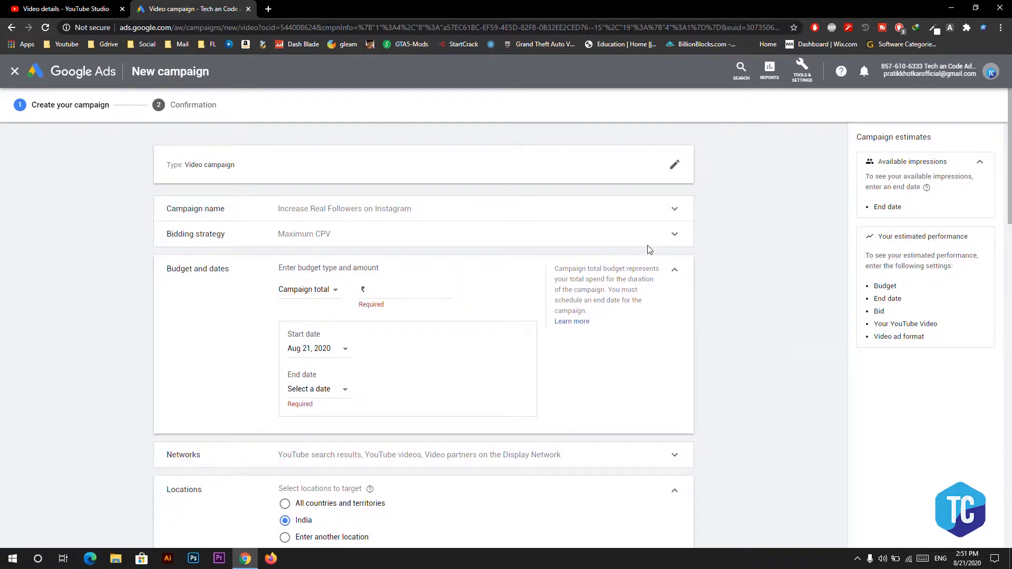
Compare the Maximum CPV and Target CPM bidding strategies, ending with Maximum CPV selected.
click(675, 235)
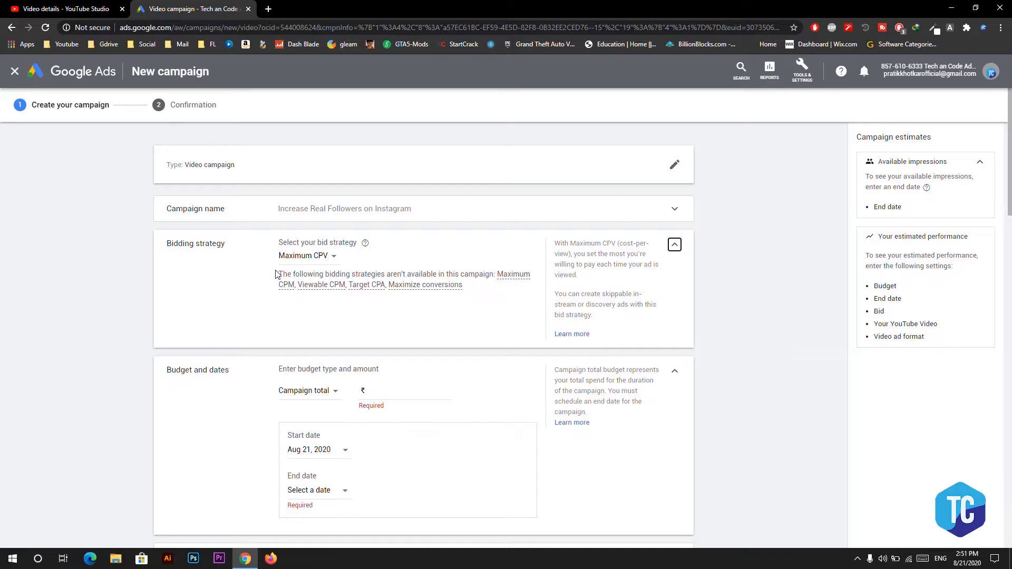
click(308, 256)
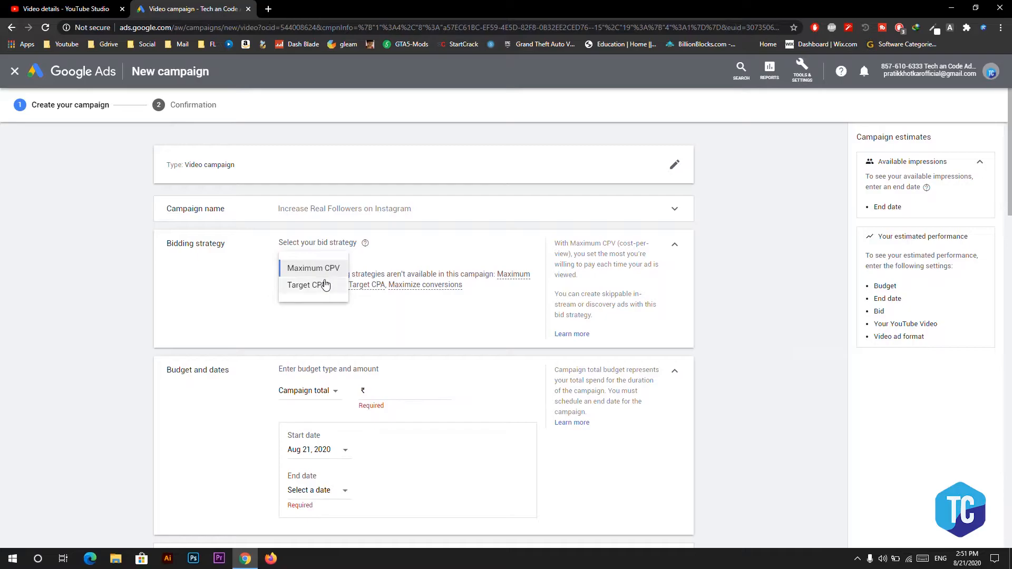
click(359, 289)
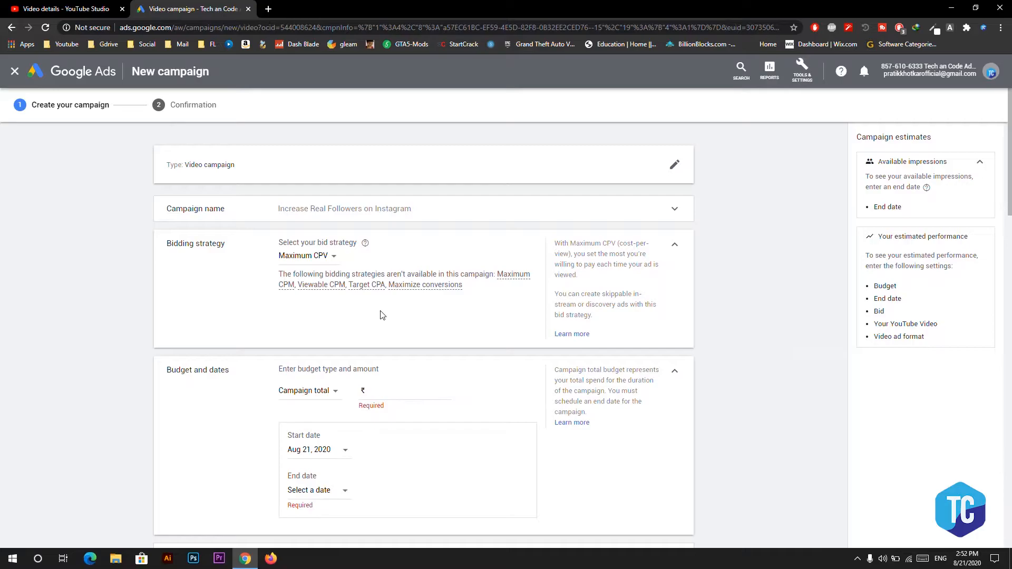
click(333, 259)
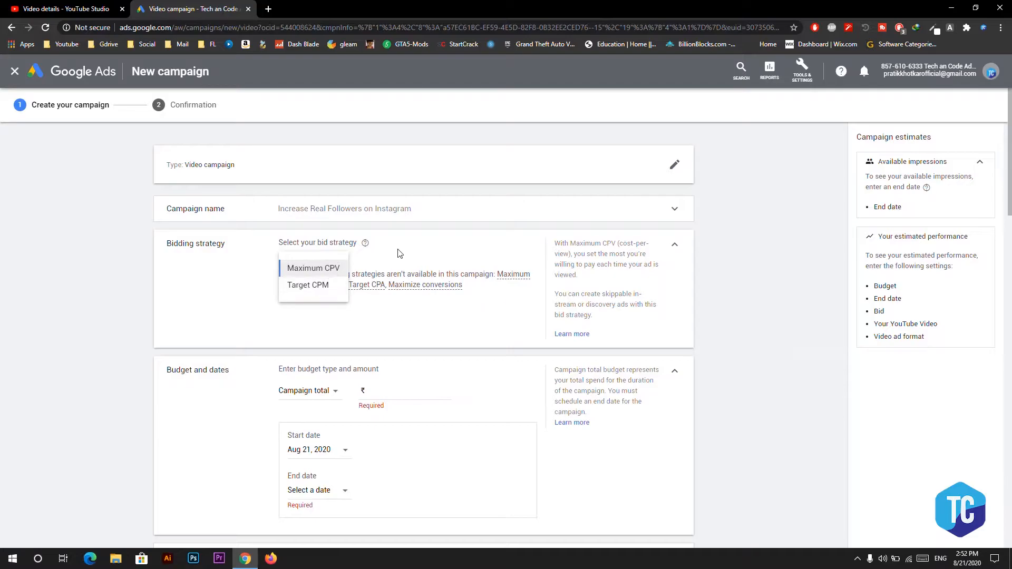
click(304, 296)
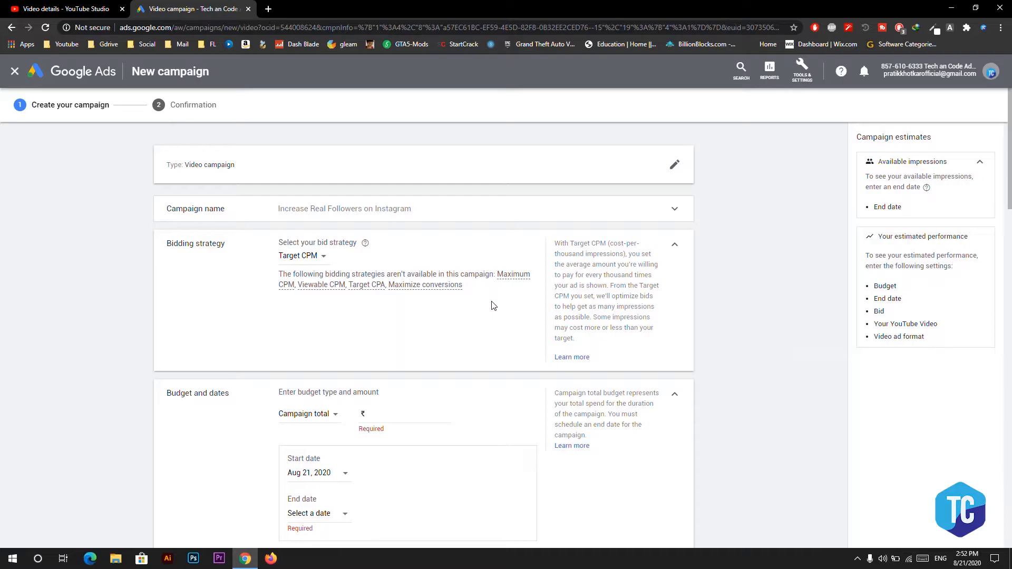
click(323, 258)
click(311, 269)
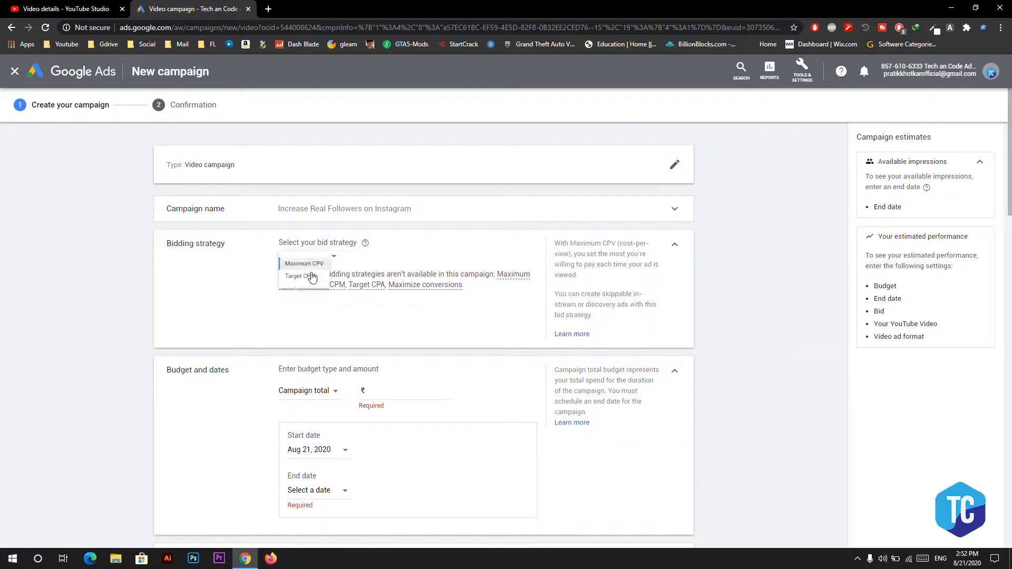
Set the campaign budget type to Daily with an amount of ₹100.00.
scroll(728, 388, down, 2)
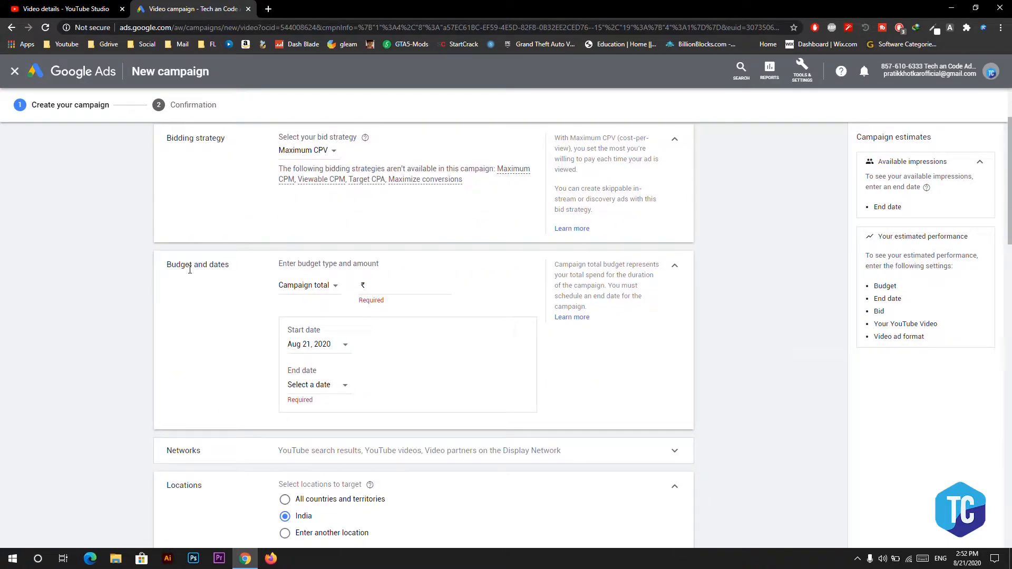
click(311, 291)
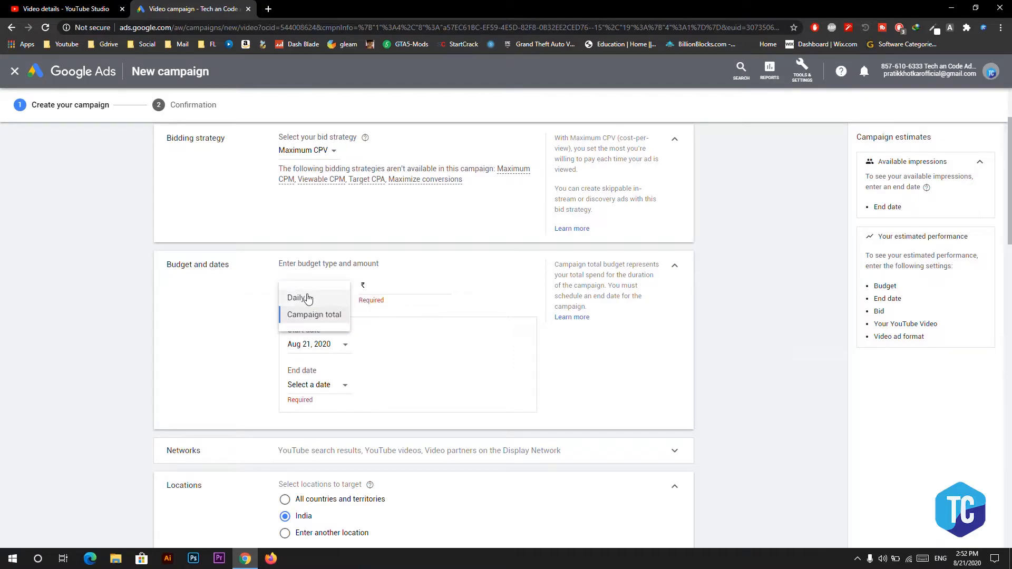
click(307, 299)
click(388, 289)
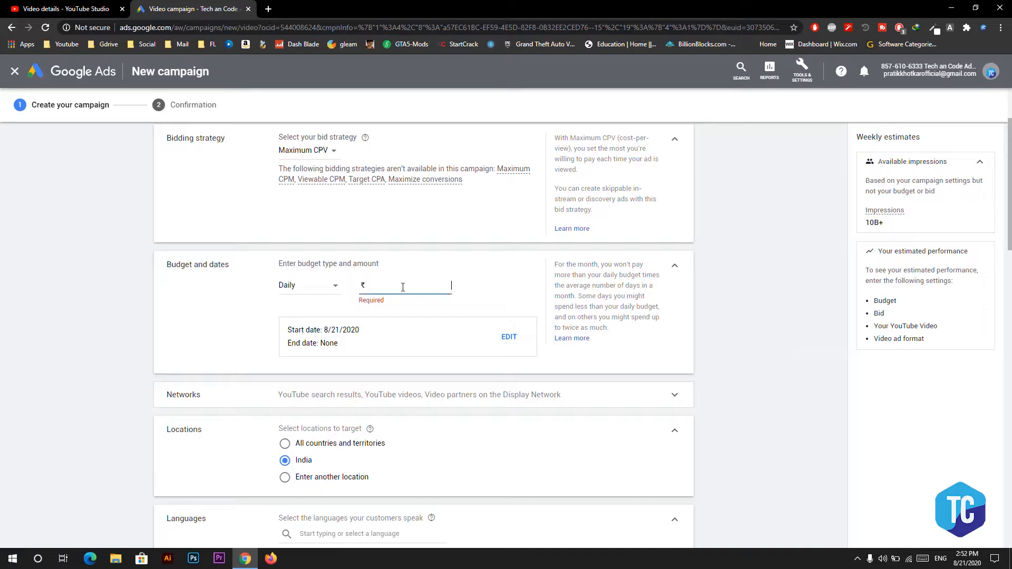
text(100.00)
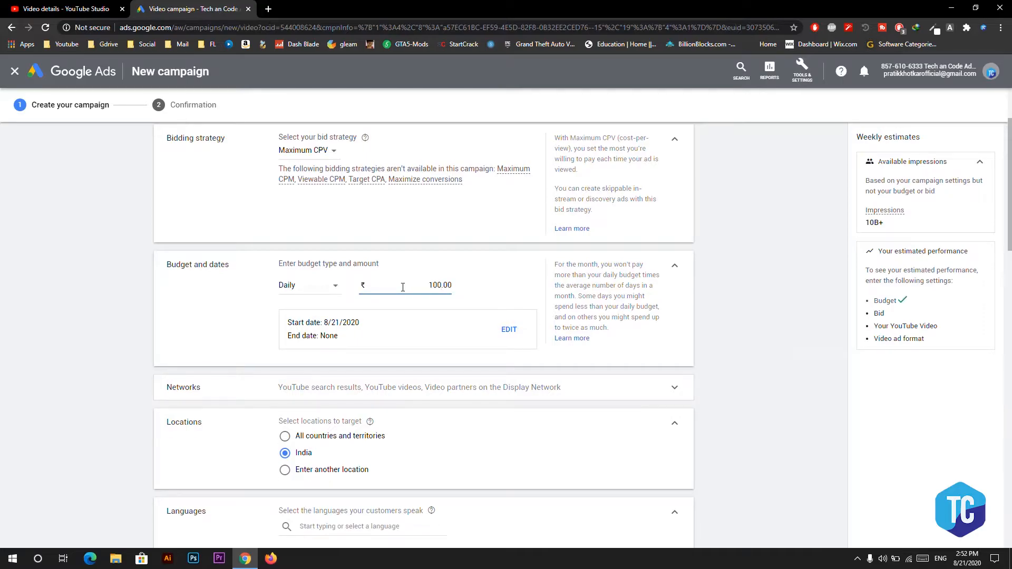
key(BackSpace)
text(10)
drag(452, 284, 442, 286)
click(469, 287)
Exclude Video partners on the Display Network from the campaign's networks.
scroll(802, 352, down, 3)
scroll(379, 463, up, 3)
scroll(369, 395, down, 2)
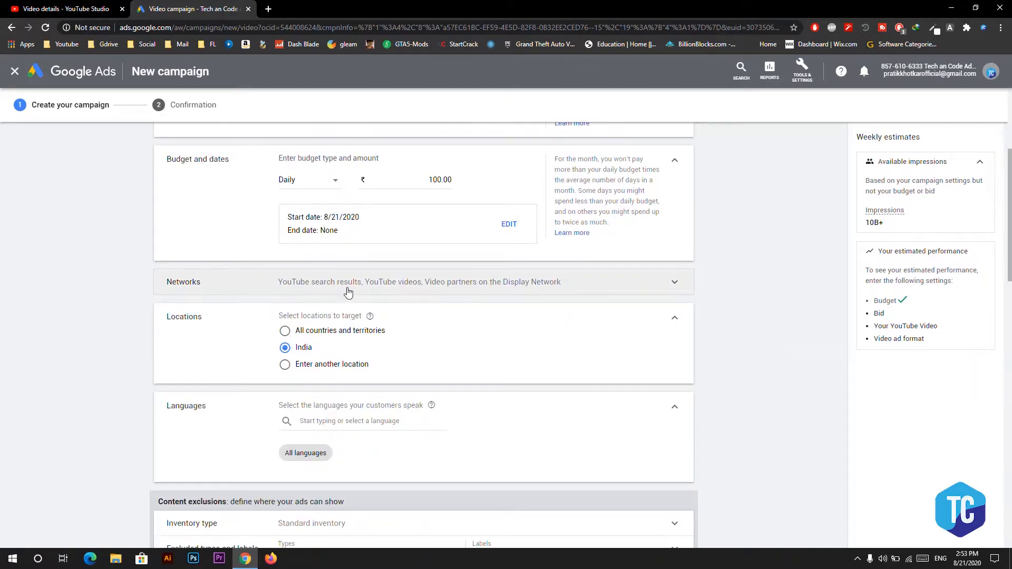
click(371, 282)
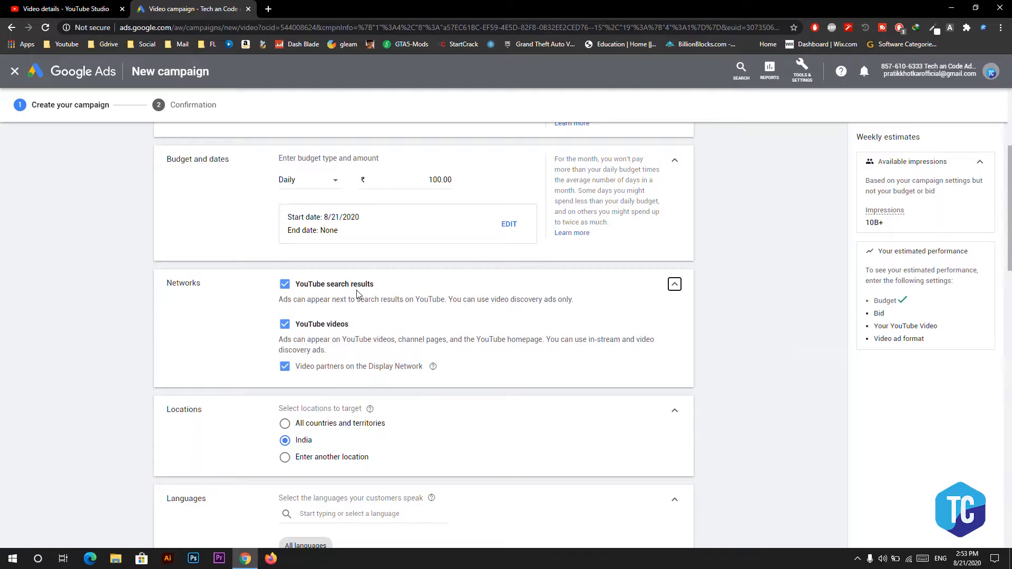
click(333, 372)
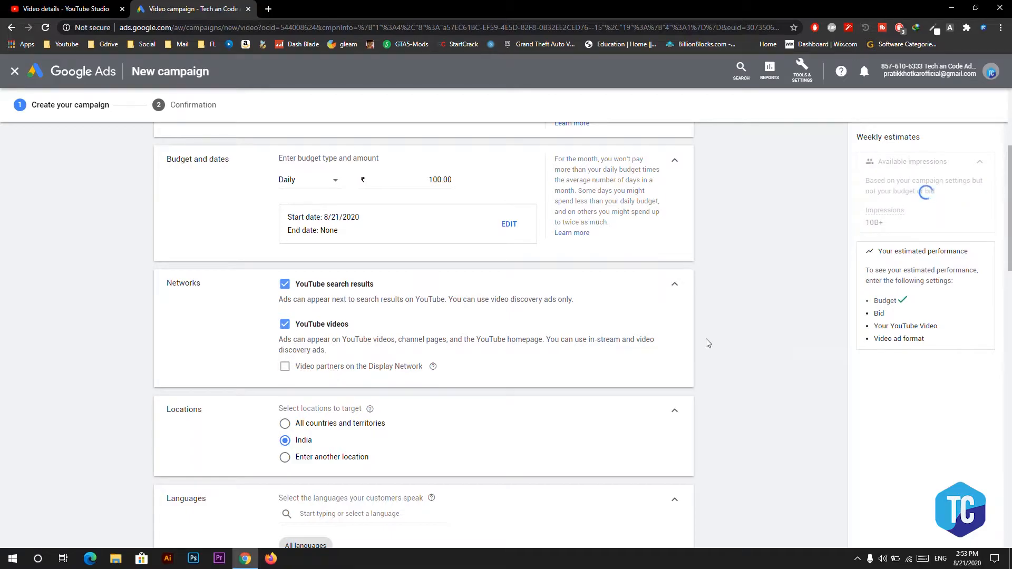
Collapse the Networks section and add English as a language the campaign's customers speak.
mouse_move(434, 367)
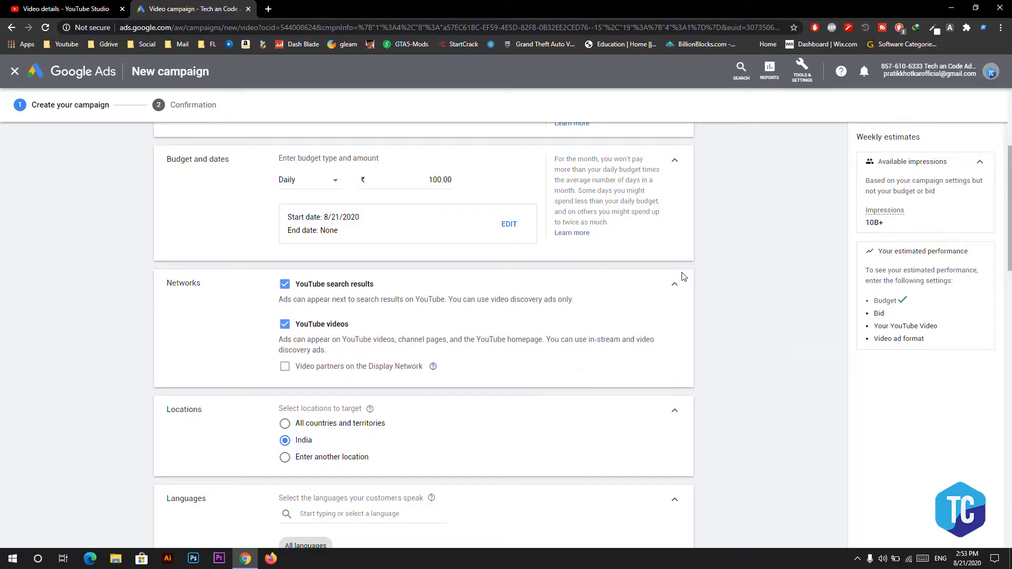
click(674, 285)
scroll(727, 297, down, 1)
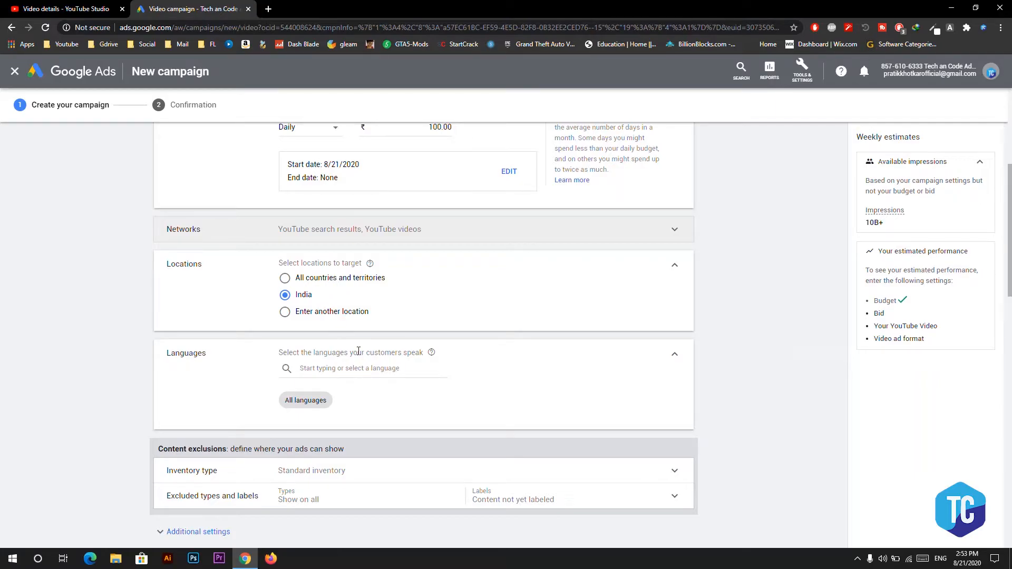
click(369, 368)
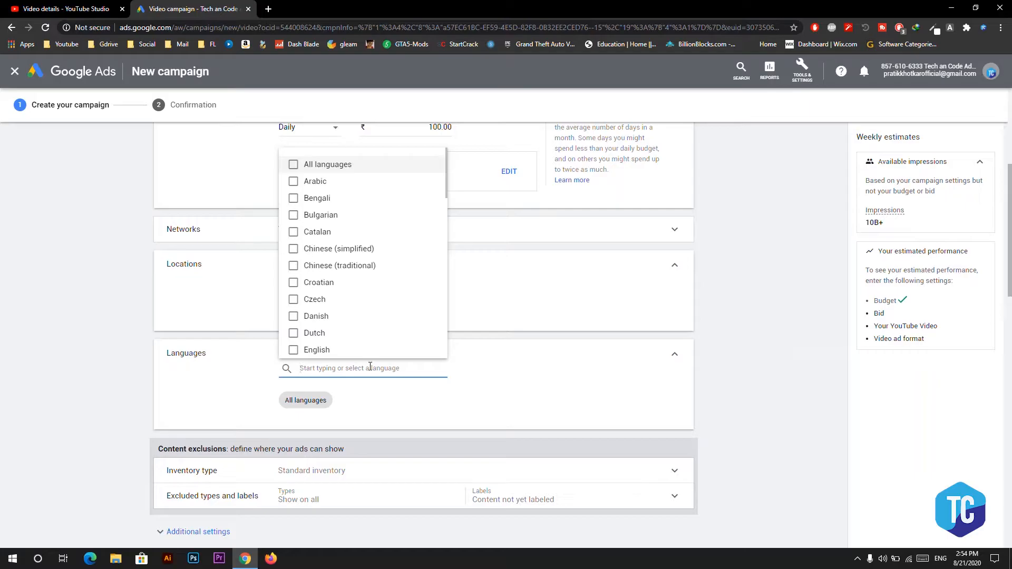
click(313, 351)
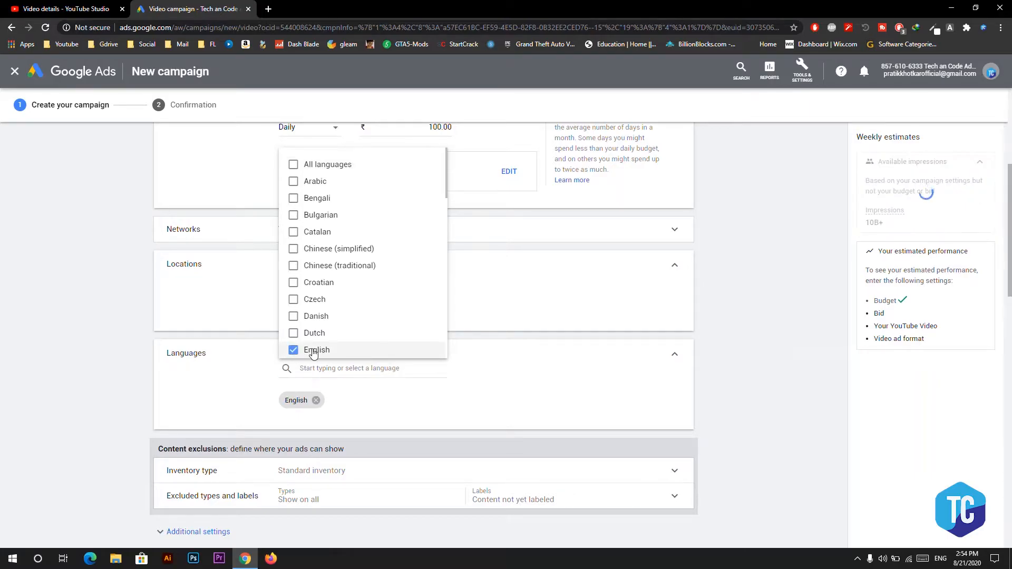
Find Hindi in the language options and add it to the campaign's targeted languages.
click(356, 371)
scroll(366, 312, down, 6)
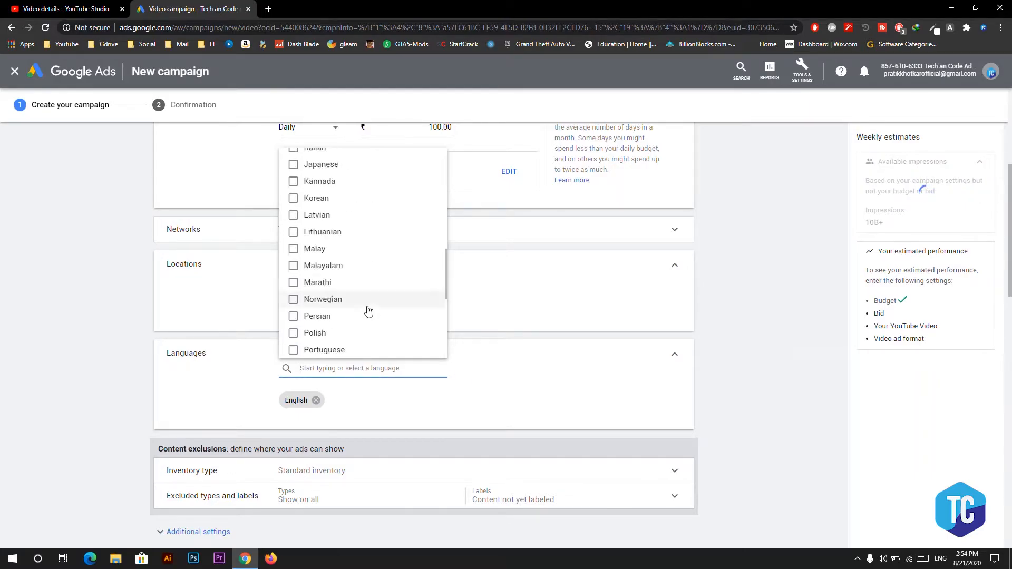
scroll(368, 312, down, 3)
click(358, 367)
click(357, 368)
text(hindi)
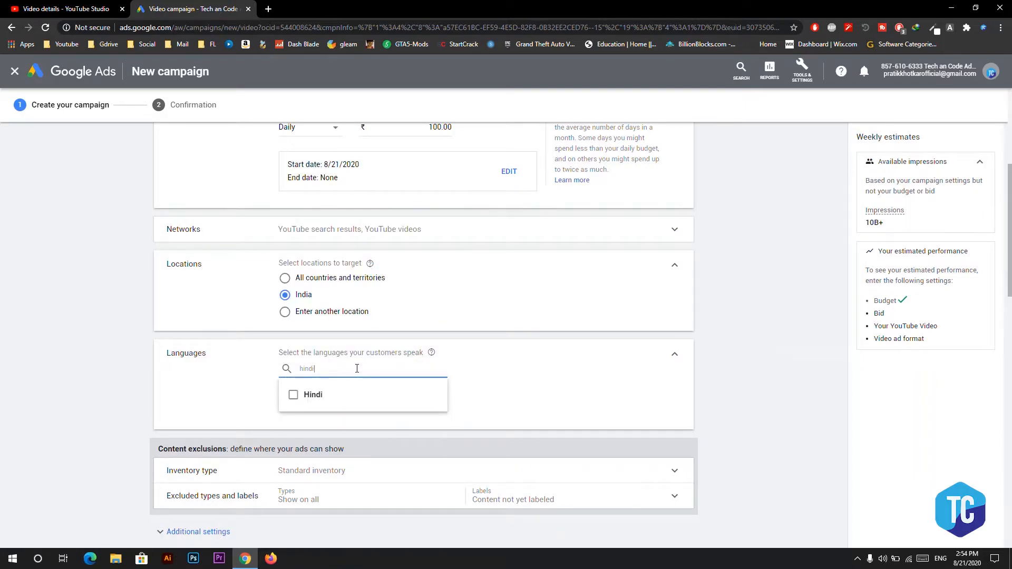
click(327, 398)
click(738, 389)
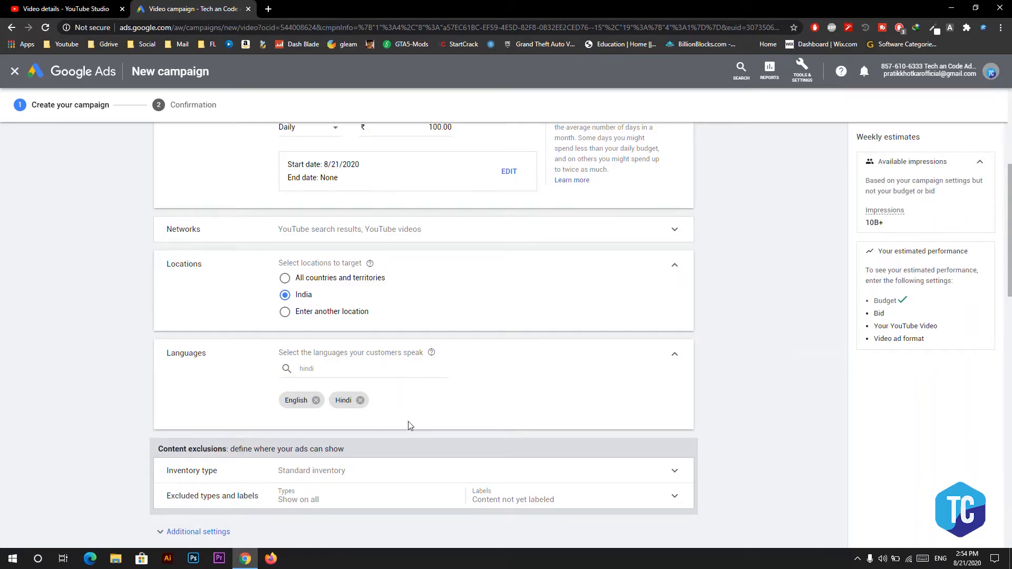
Set the content exclusions inventory type to Expanded inventory and collapse that section.
scroll(739, 383, down, 3)
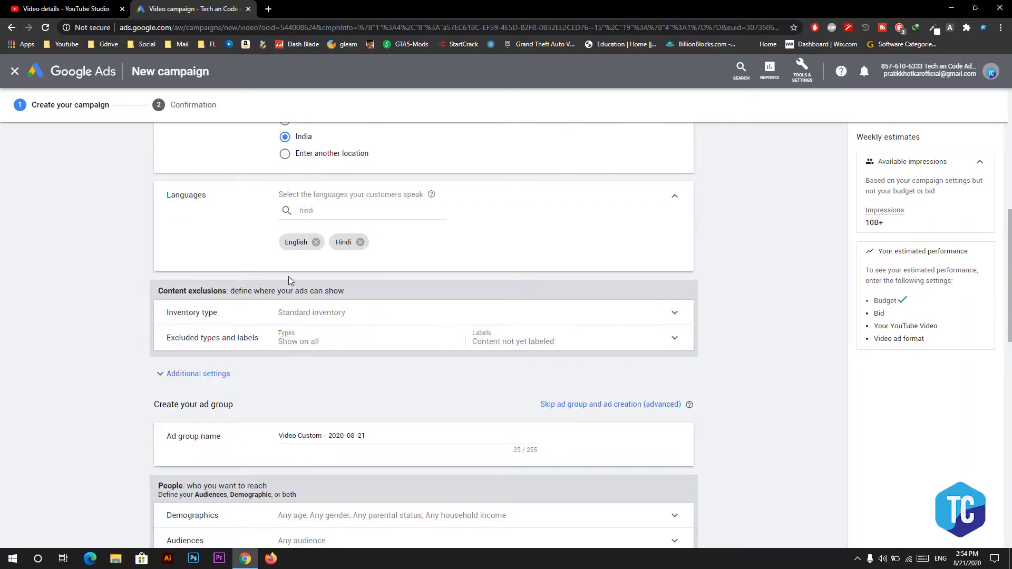
click(248, 318)
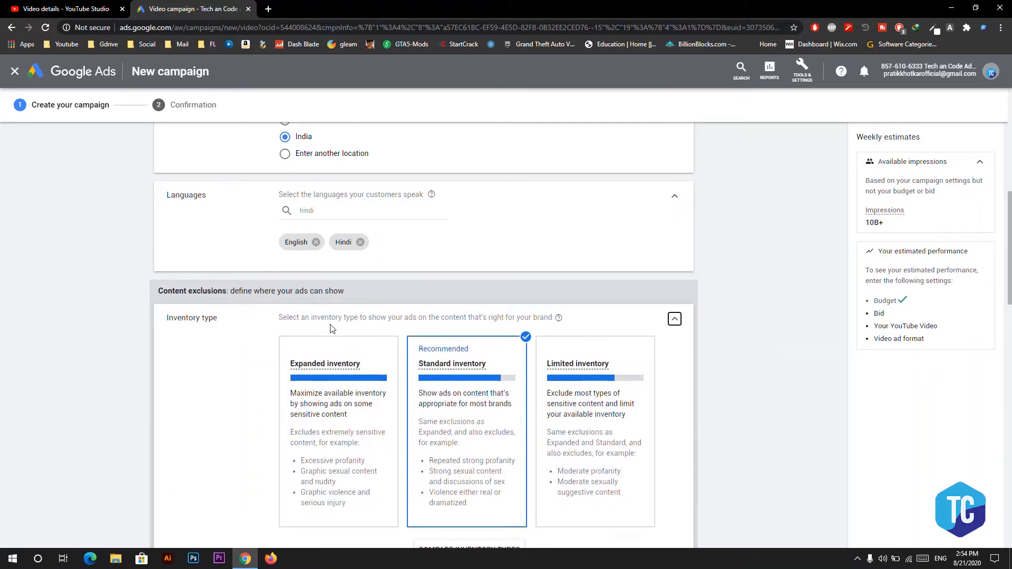
scroll(246, 369, down, 2)
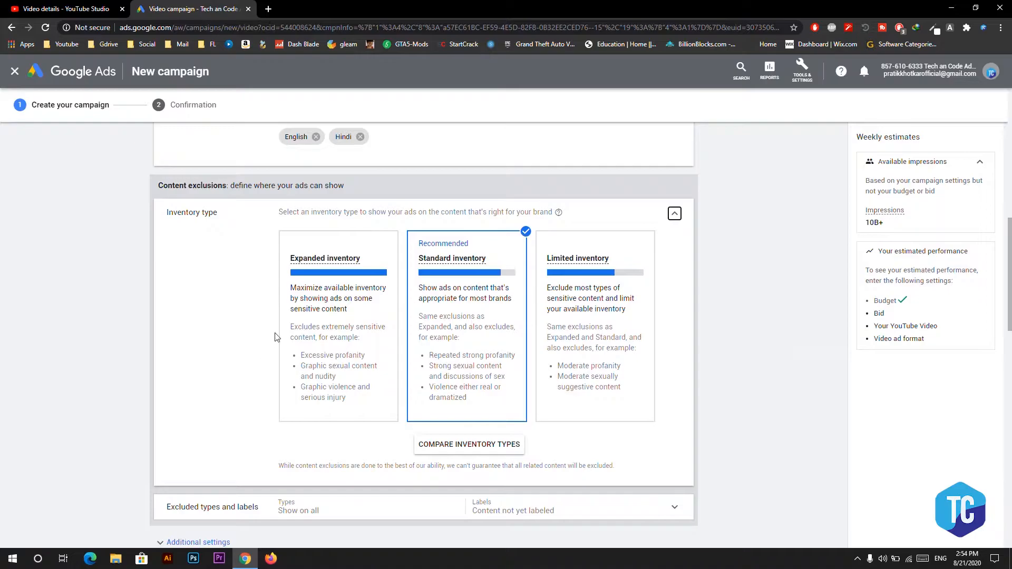
click(333, 342)
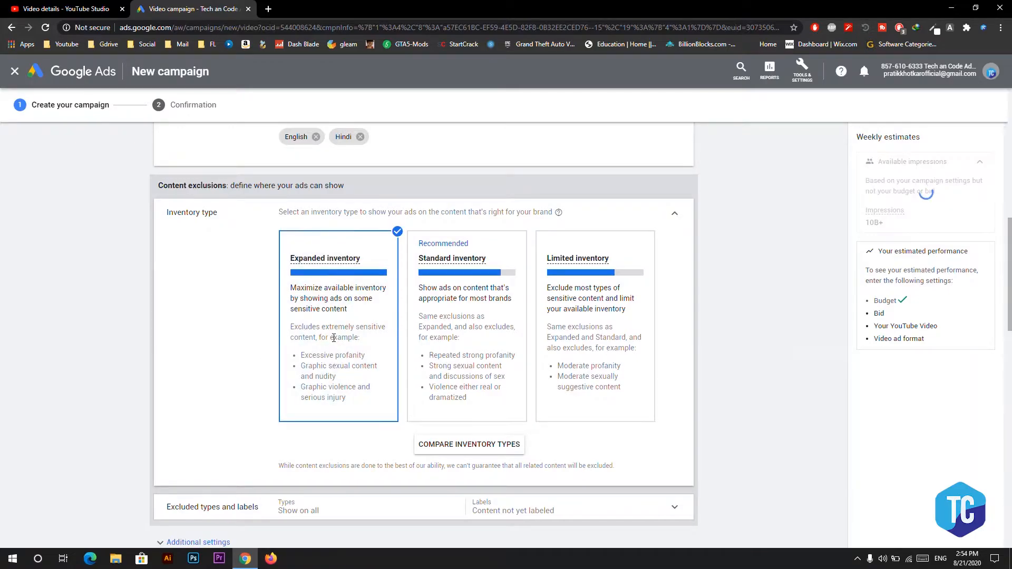
click(677, 214)
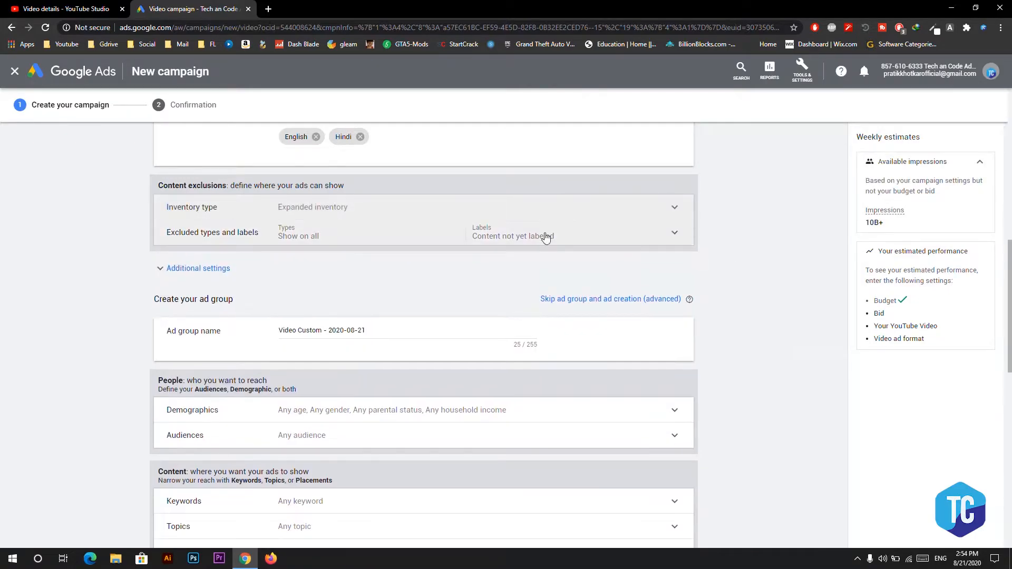
Exclude embedded YouTube videos and live streaming videos, and remove the exclusion for content not yet labeled.
click(521, 233)
scroll(521, 232, down, 3)
scroll(459, 344, up, 3)
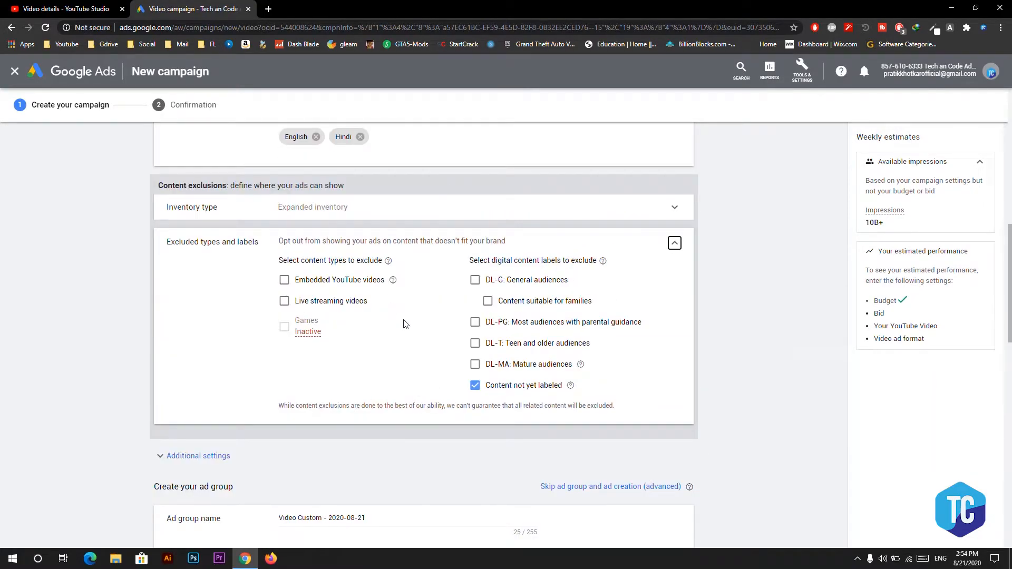
click(484, 387)
click(330, 280)
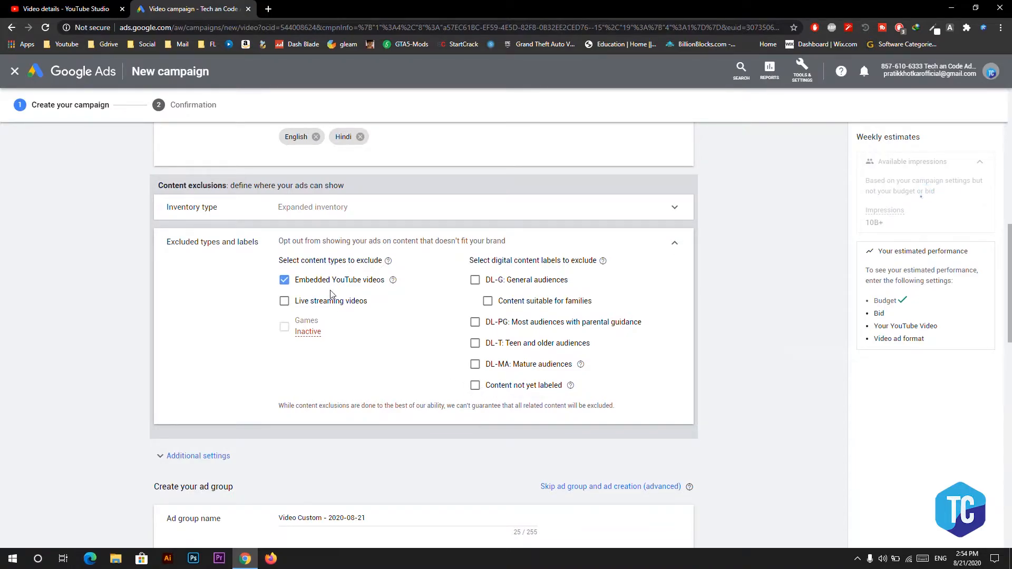
click(330, 303)
click(675, 249)
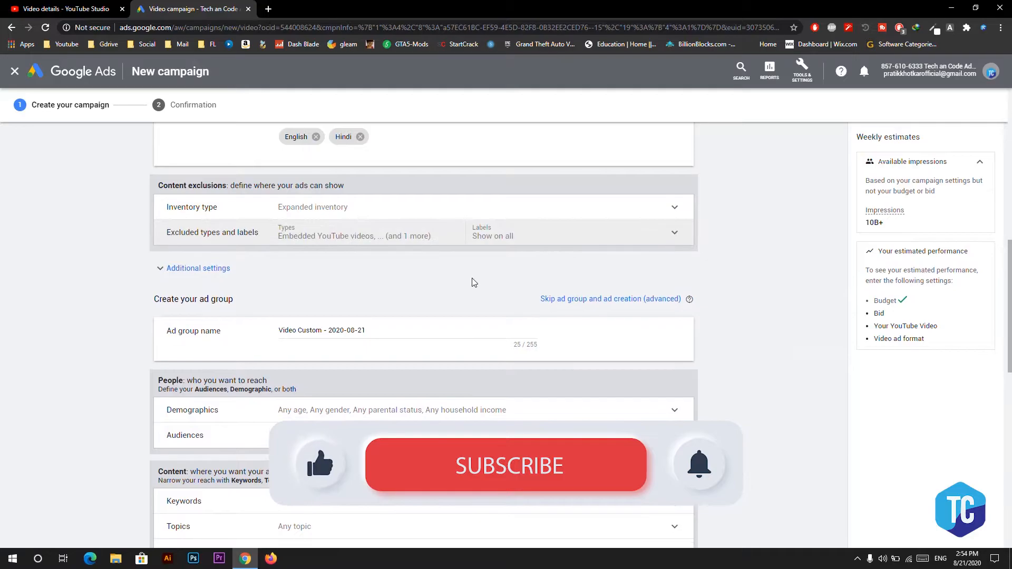
Expand the campaign's additional settings and review the Conversions section.
click(215, 269)
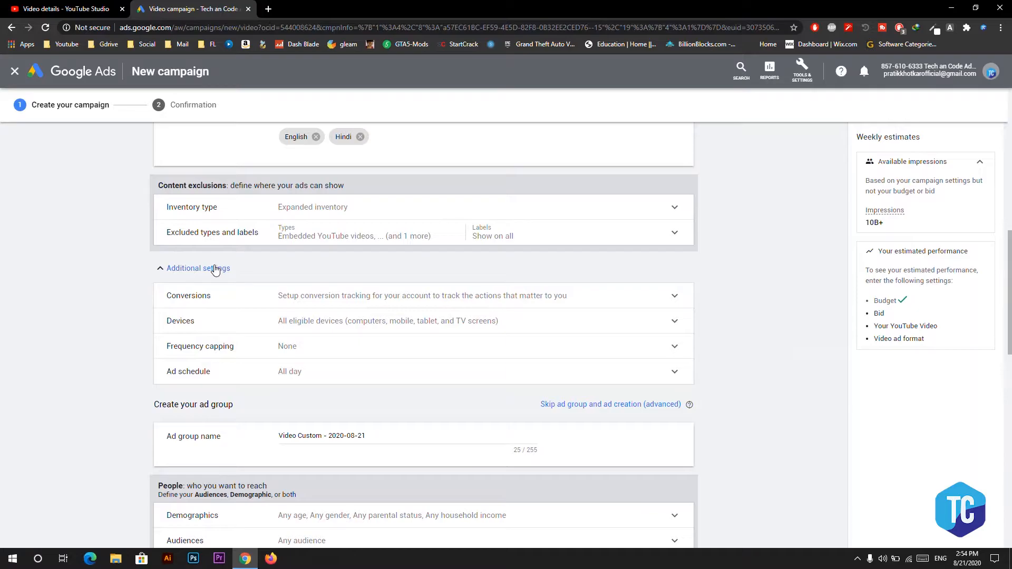
click(321, 305)
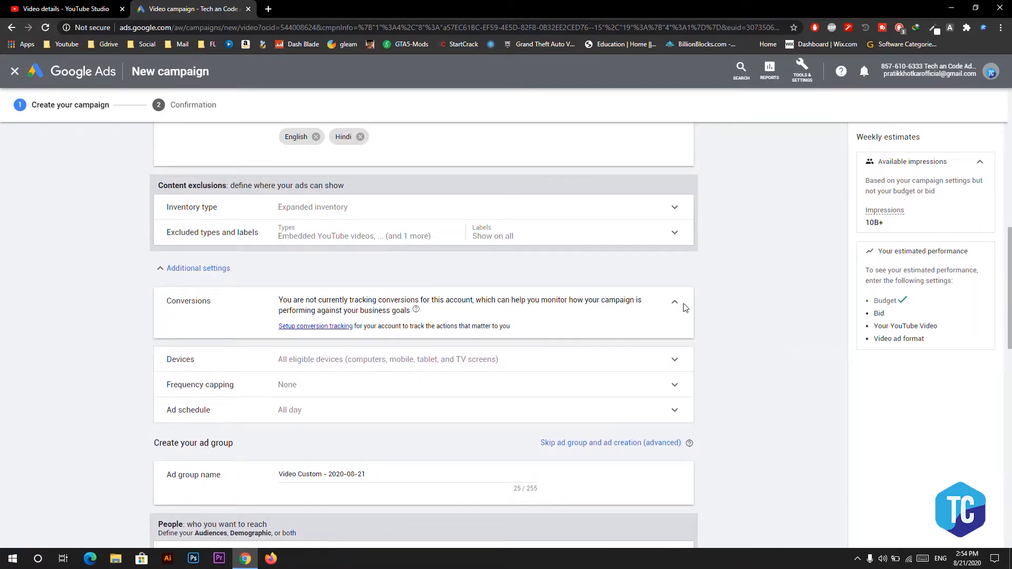
click(676, 305)
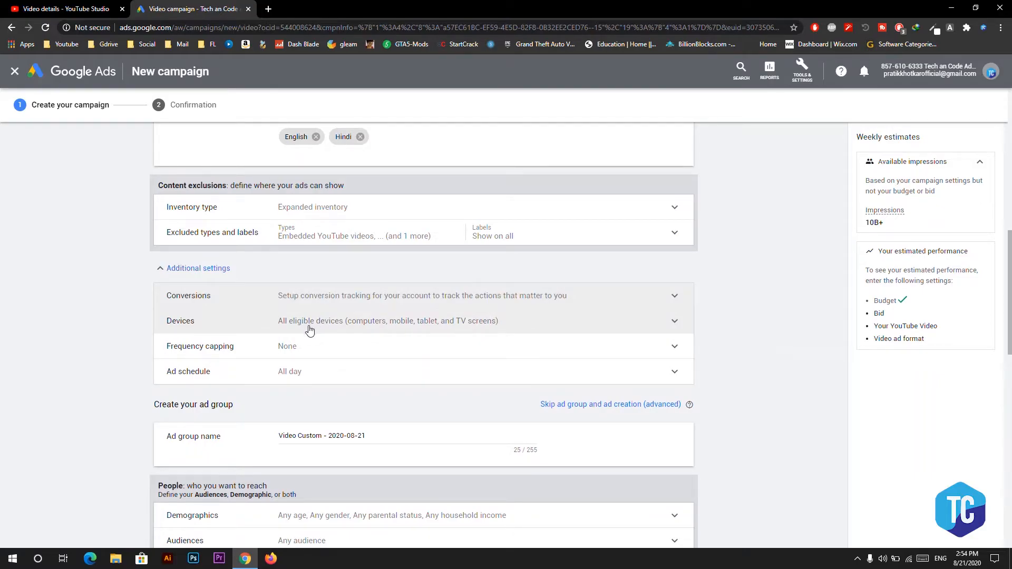
click(295, 299)
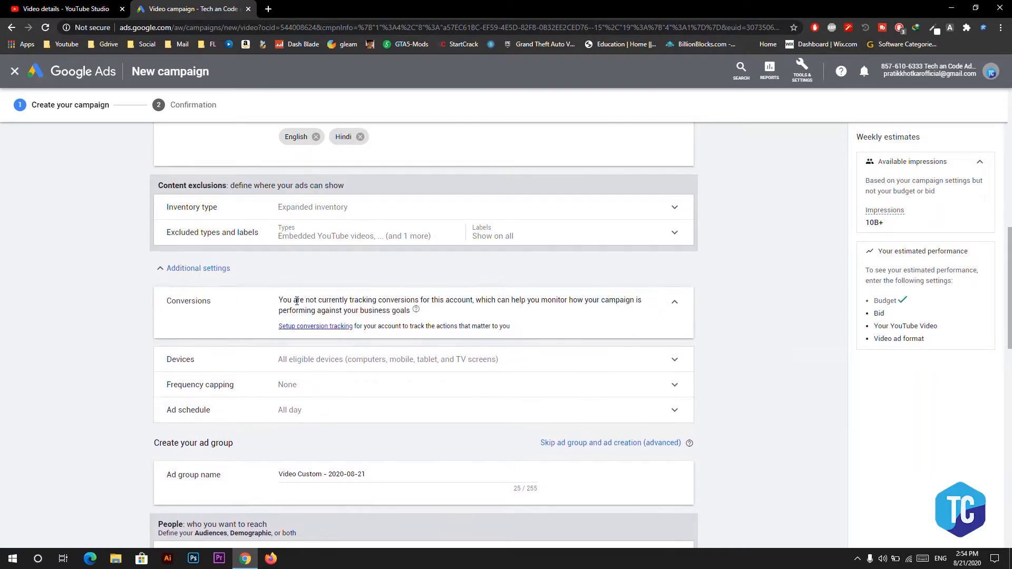
click(674, 303)
Set specific device targeting to mobile phones only, excluding computers, tablets and TV screens.
click(340, 327)
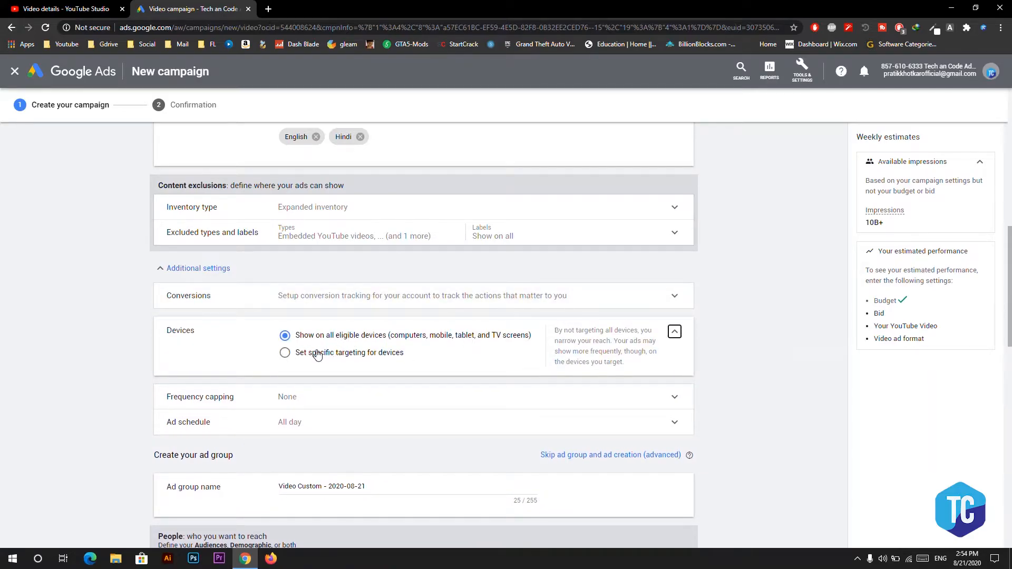
click(398, 361)
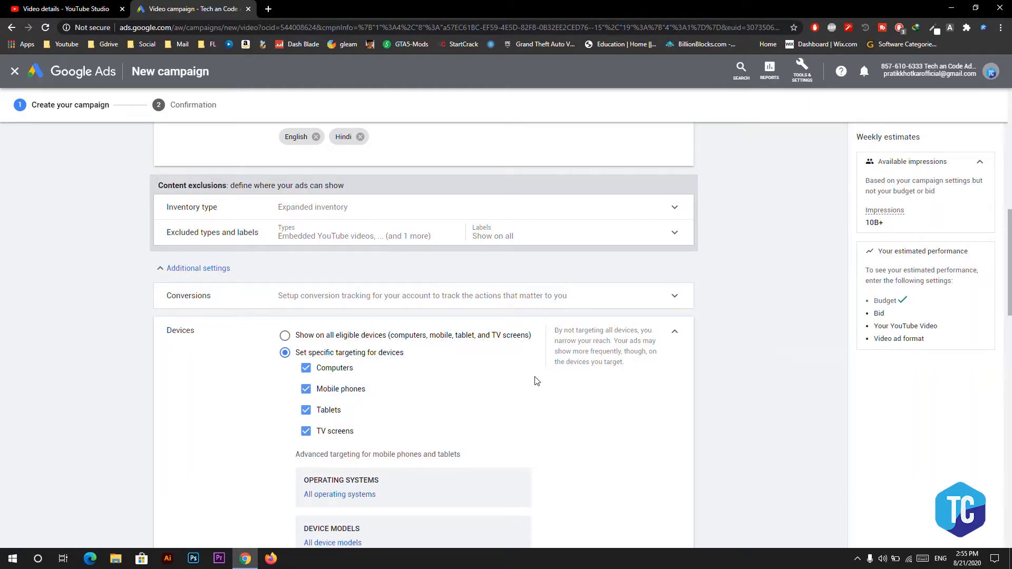
scroll(537, 381, down, 3)
scroll(538, 379, up, 2)
scroll(537, 377, down, 2)
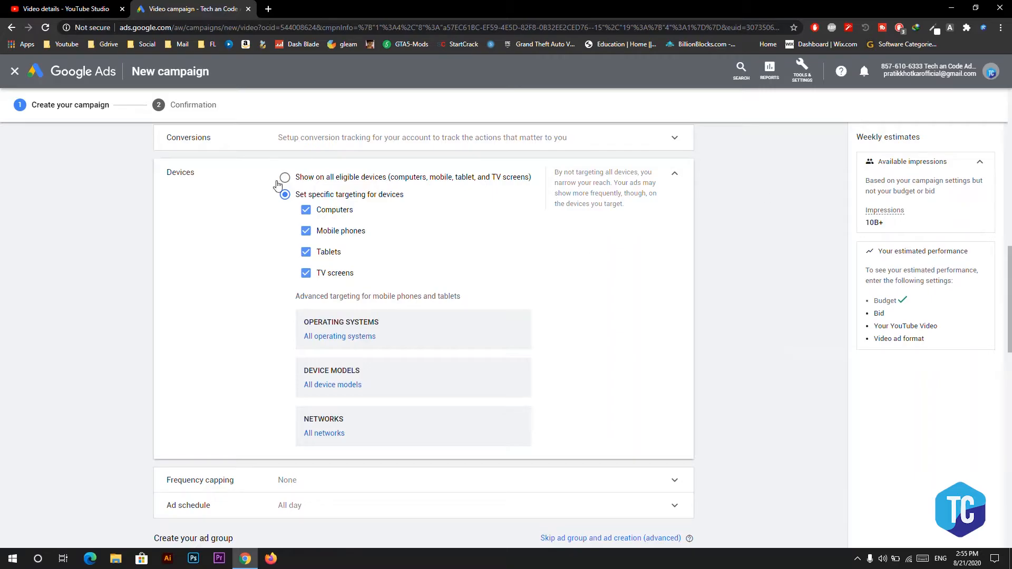
click(332, 210)
click(335, 255)
click(336, 274)
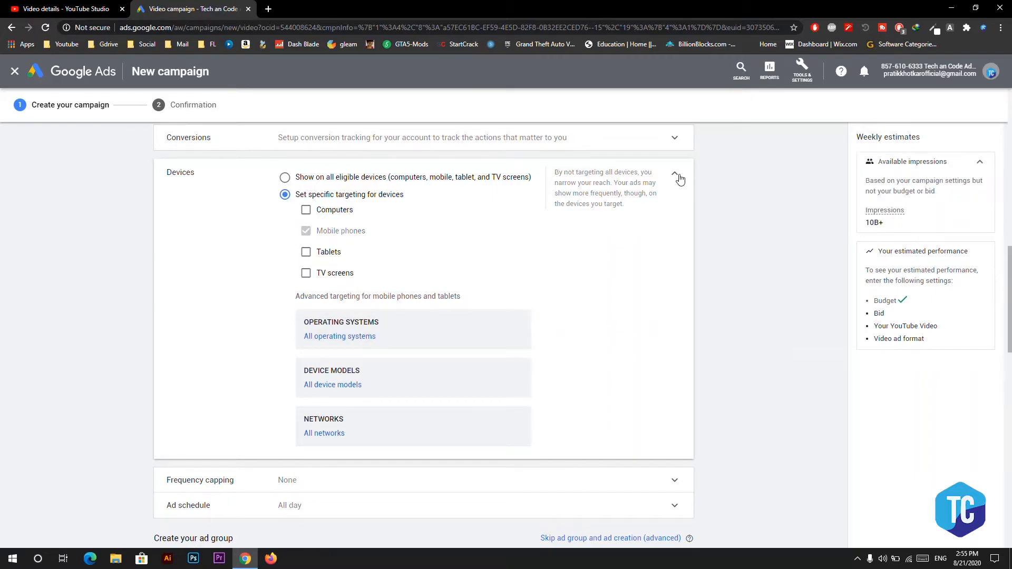
click(676, 174)
Enable the impression frequency cap under Frequency capping and set its frequency to per month.
scroll(717, 184, up, 1)
scroll(637, 249, up, 1)
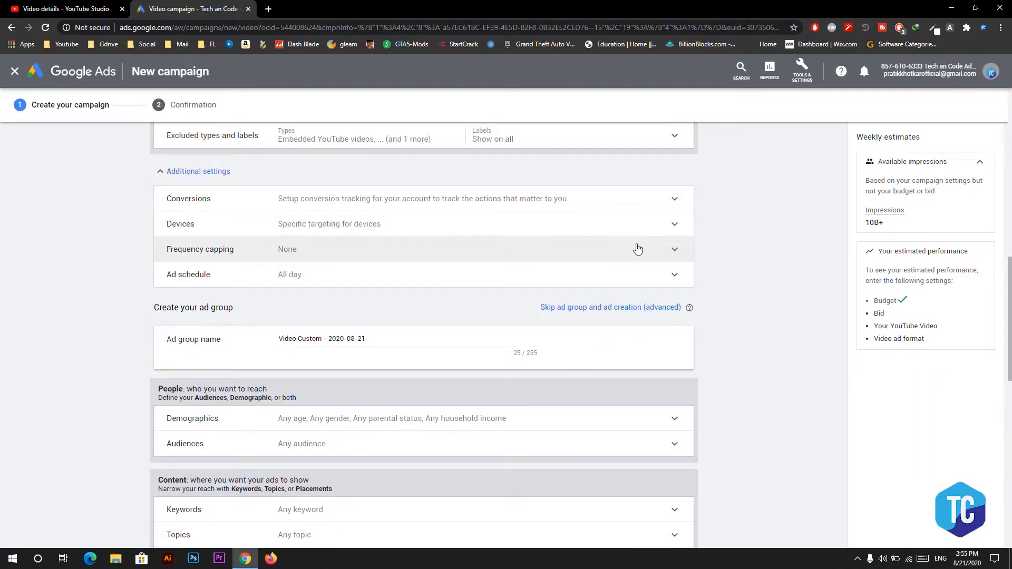
click(638, 249)
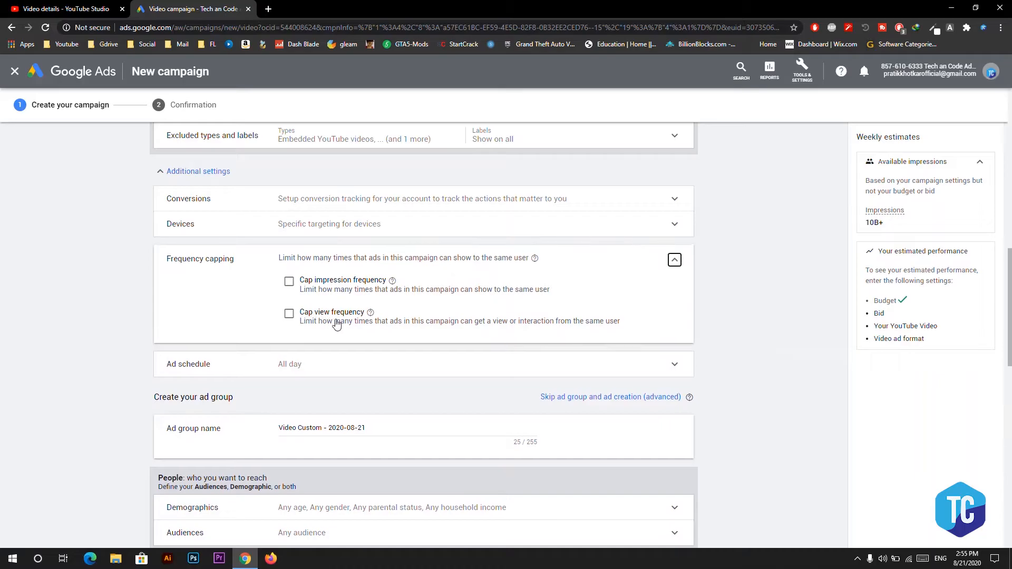
click(335, 289)
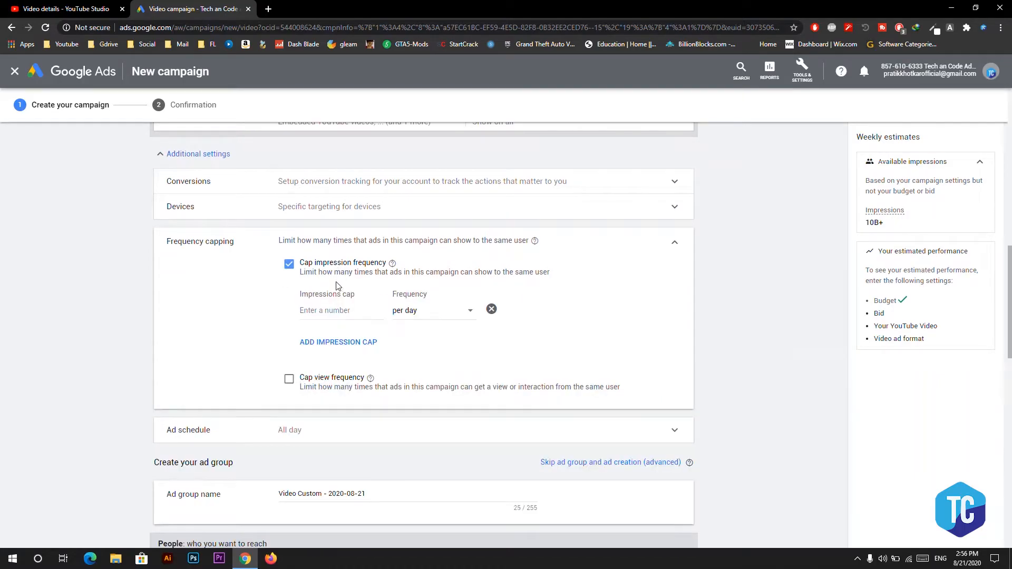
click(407, 310)
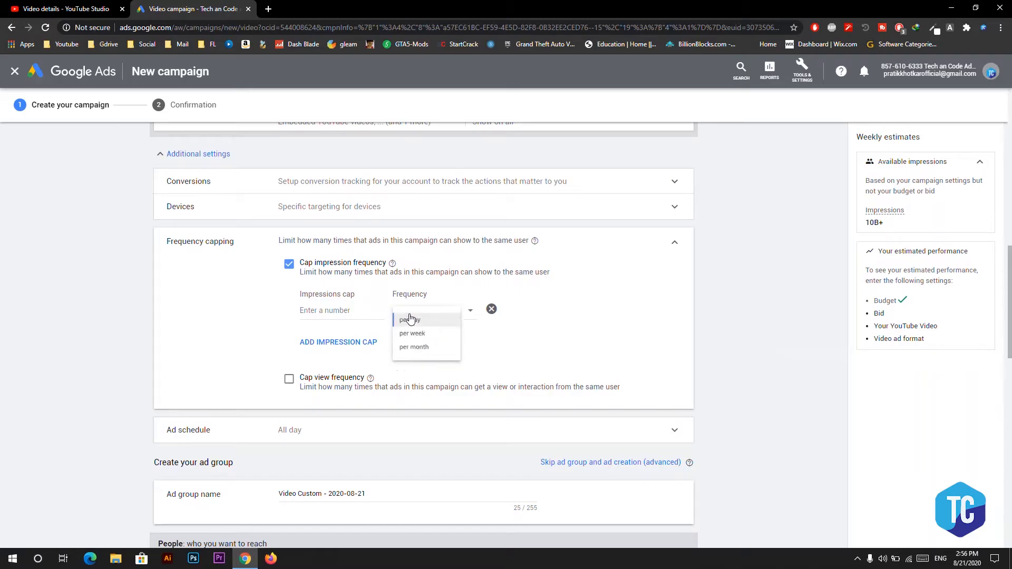
click(416, 359)
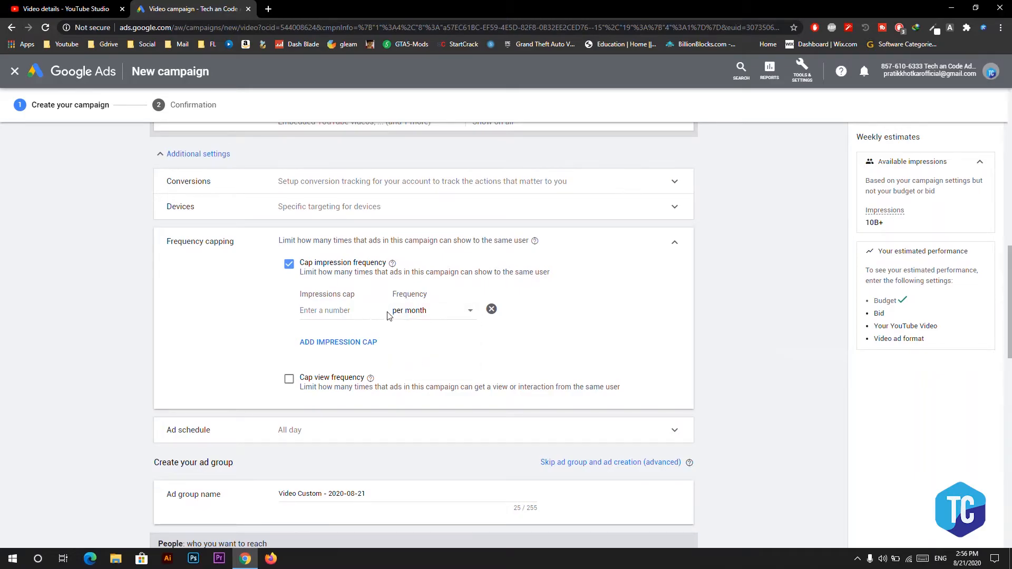
click(398, 312)
click(413, 358)
Set the impressions cap to 1 and collapse the Frequency capping section.
click(353, 311)
click(371, 315)
text(1)
scroll(362, 400, down, 1)
scroll(362, 399, up, 1)
click(679, 241)
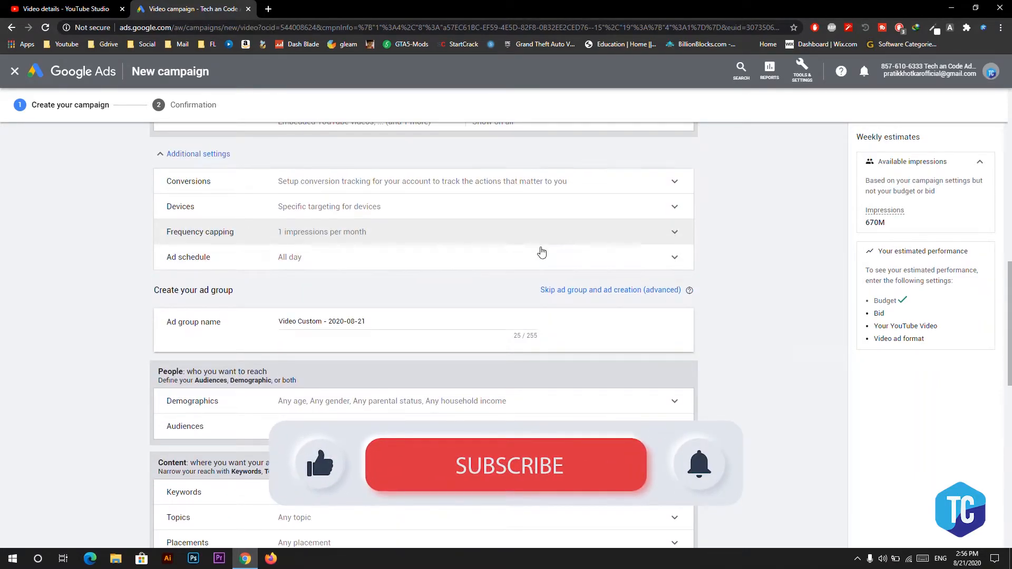
Review the ad schedule's days and hours and the ad group name.
click(345, 263)
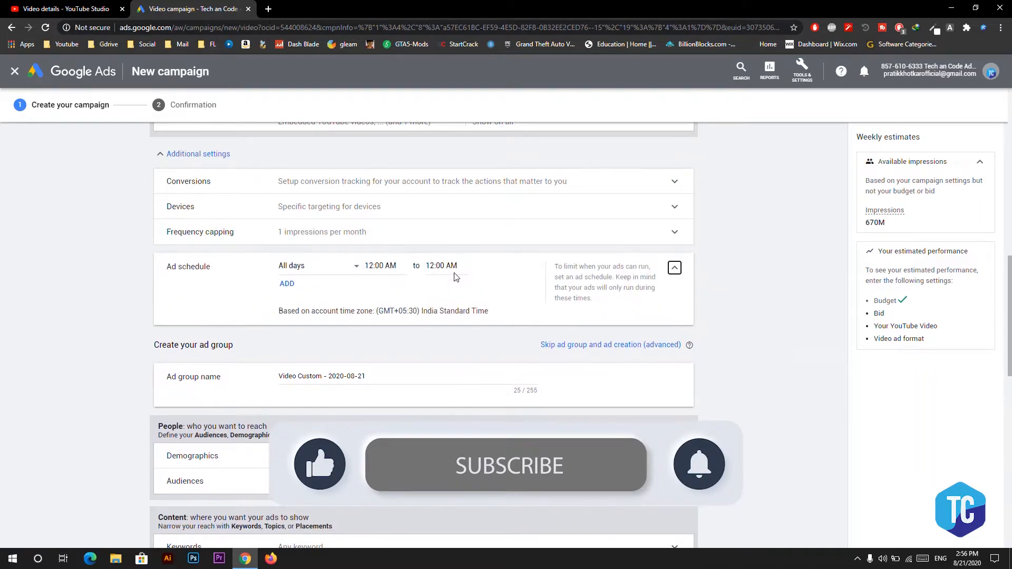
click(675, 268)
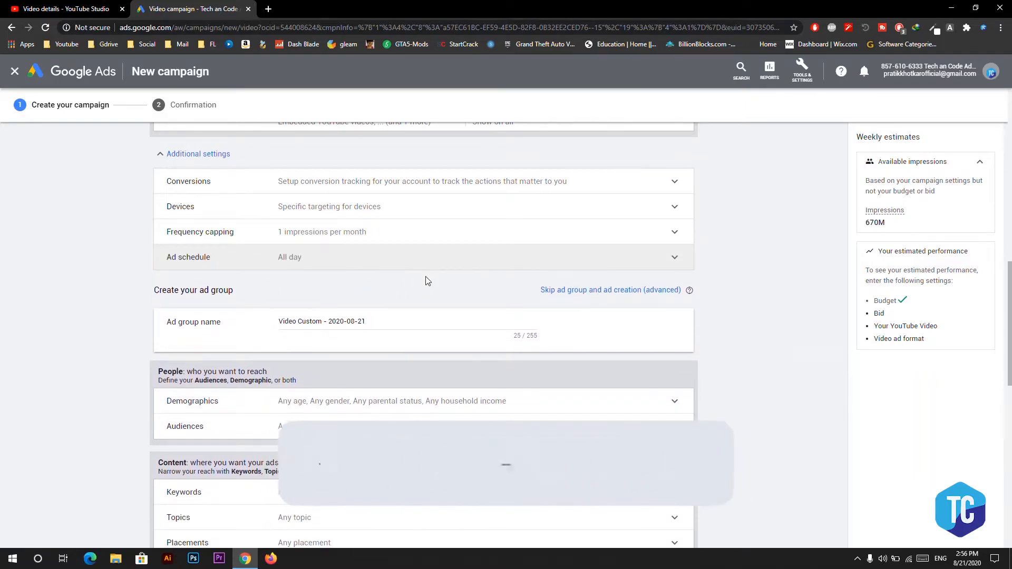
scroll(403, 299, down, 1)
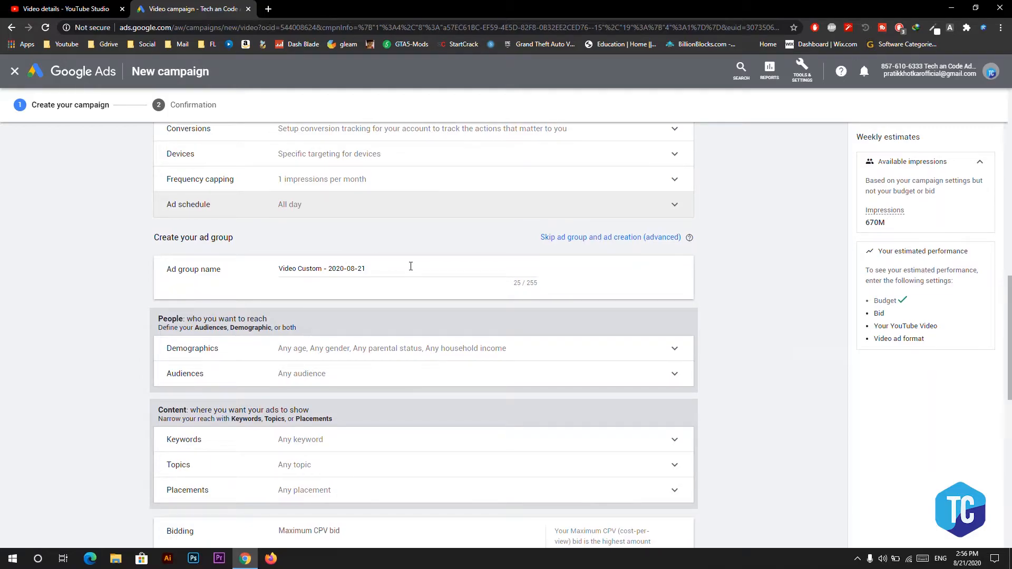
triple_click(384, 269)
click(723, 328)
Limit the ad group's demographics to ages 18 - 24 and 25 - 34, excluding all older and unknown ages, and collapse the section.
scroll(414, 339, down, 2)
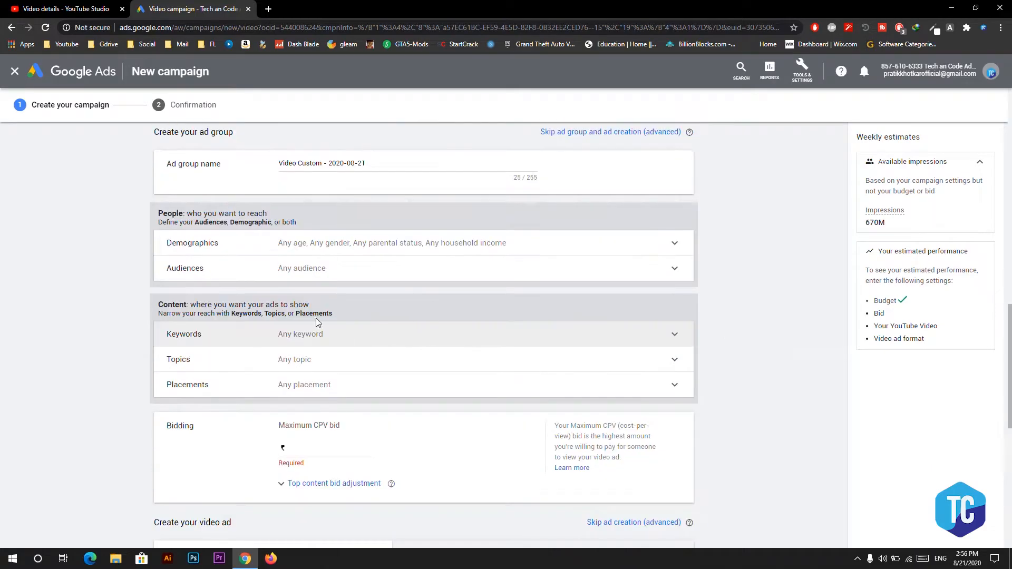
click(298, 253)
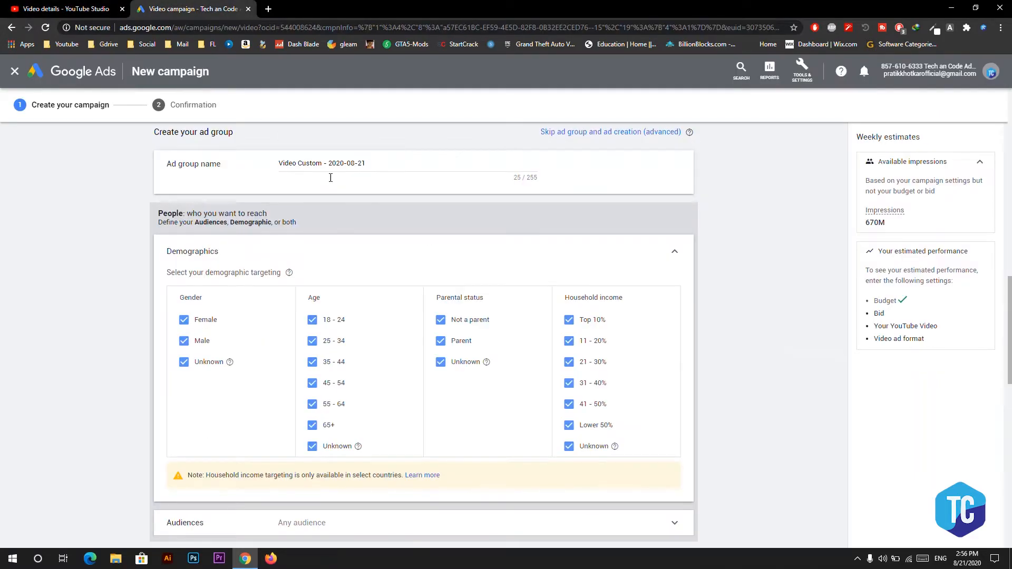
scroll(340, 195, down, 1)
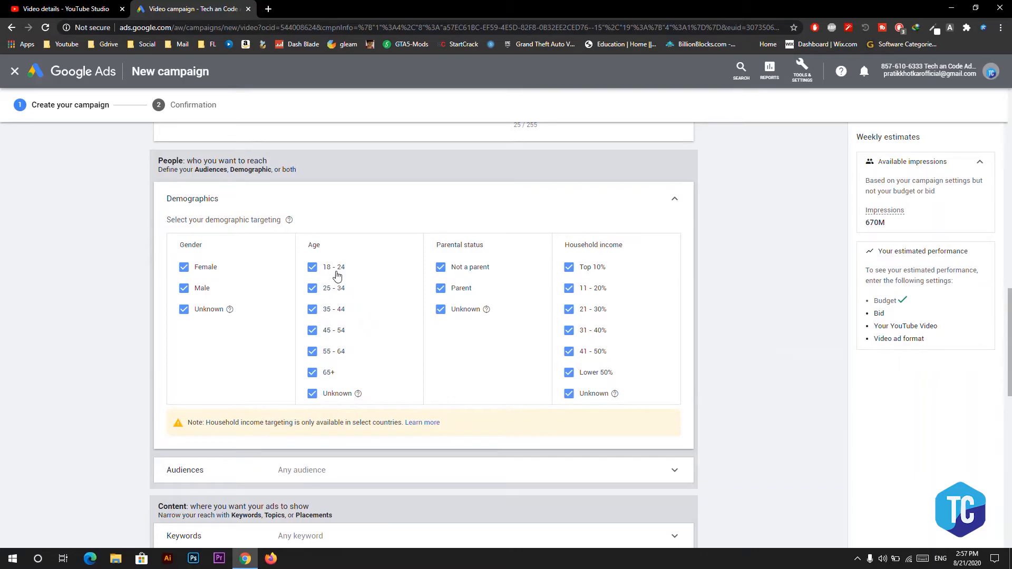
click(312, 310)
click(313, 331)
click(313, 353)
click(313, 373)
click(313, 394)
click(333, 316)
click(334, 315)
click(683, 202)
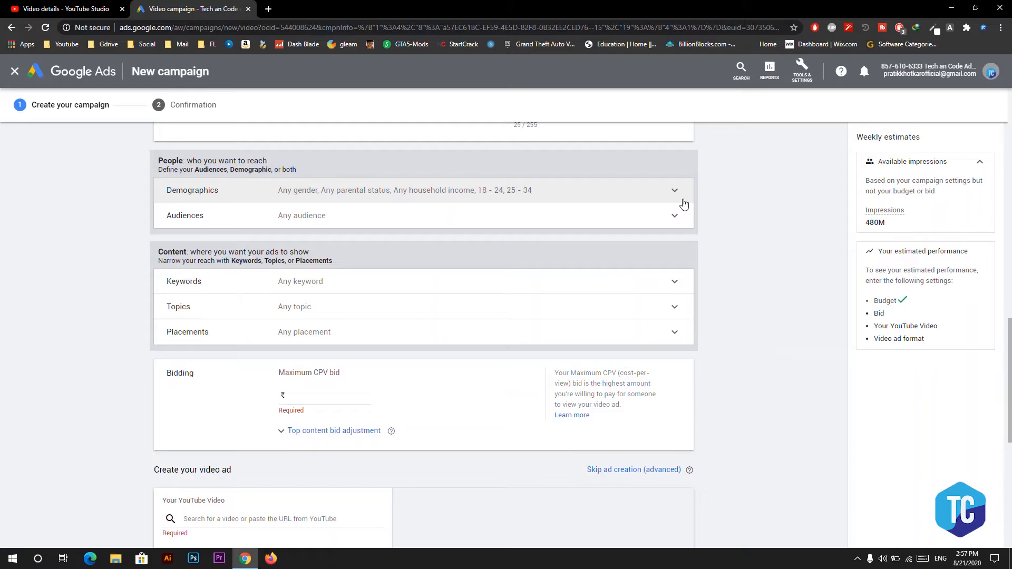
Search the ad group's audiences for "social media" and select the whole "What their interests and habits are" group.
click(509, 224)
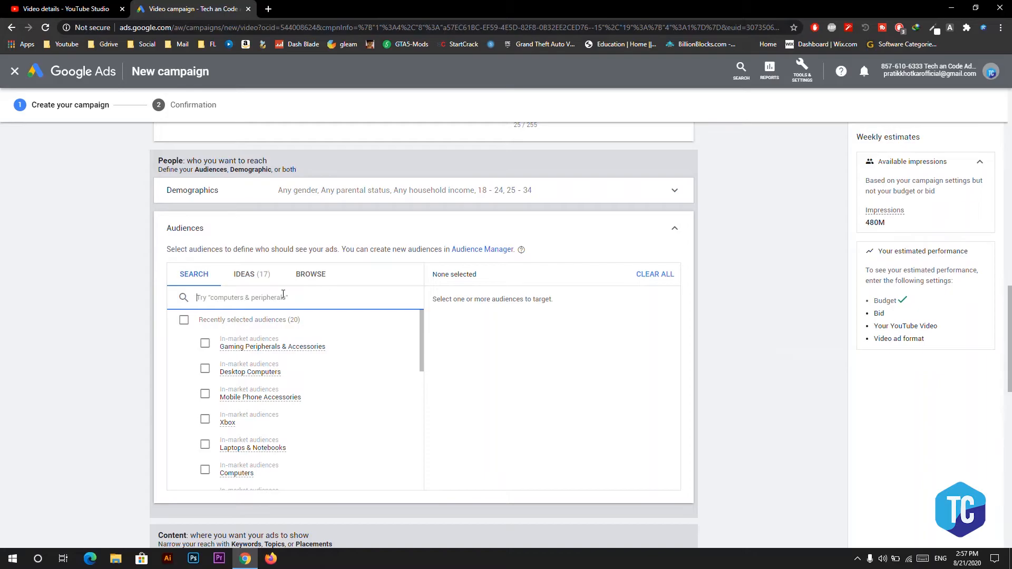
click(104, 6)
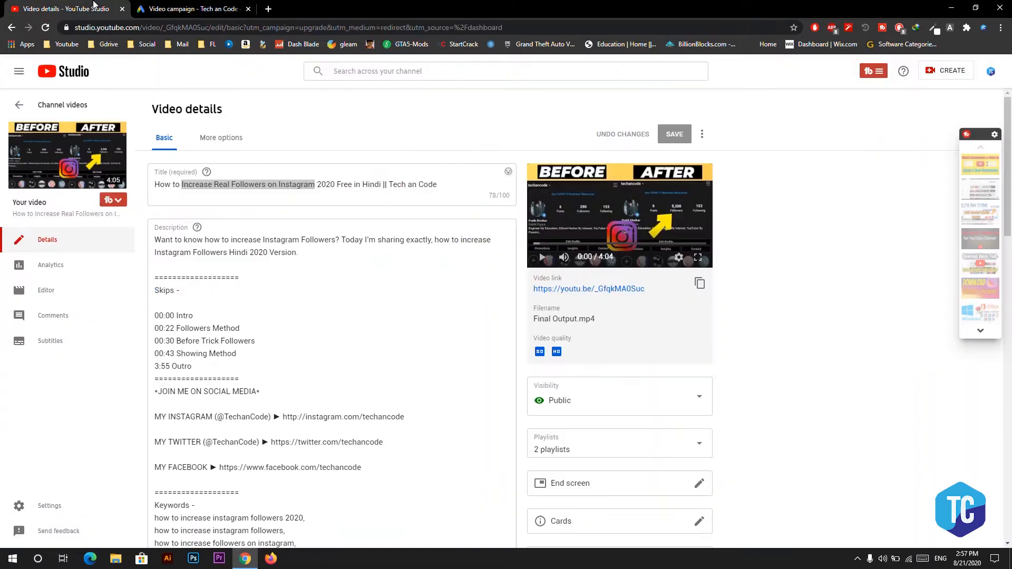
click(179, 7)
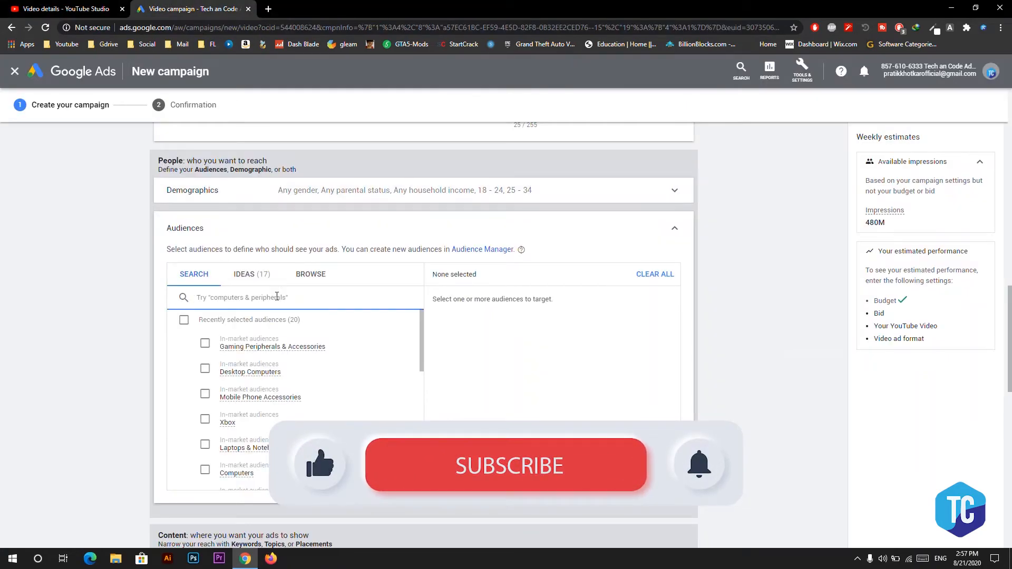
text(social)
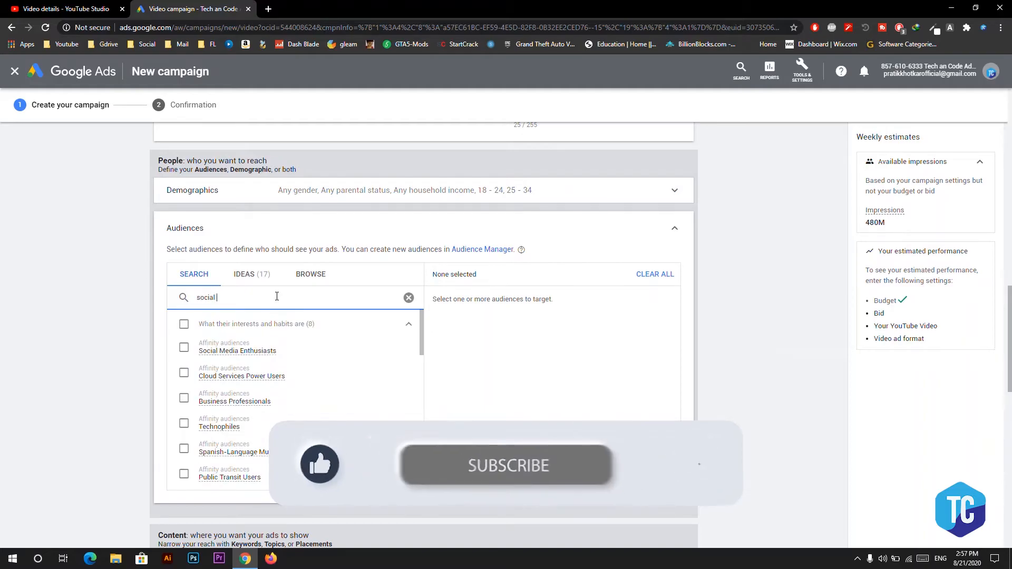
text( media)
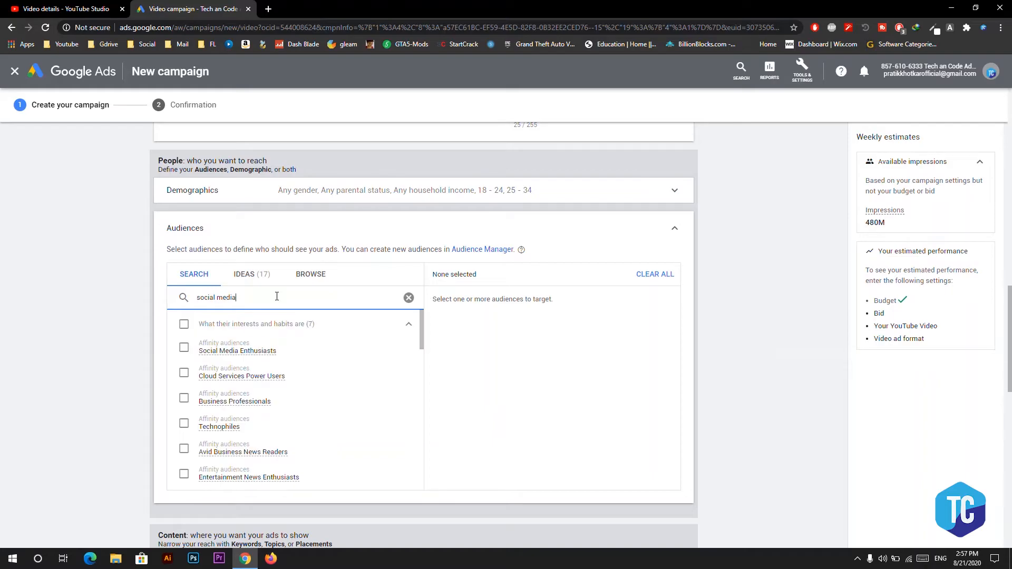
scroll(289, 348, down, 2)
scroll(291, 361, up, 3)
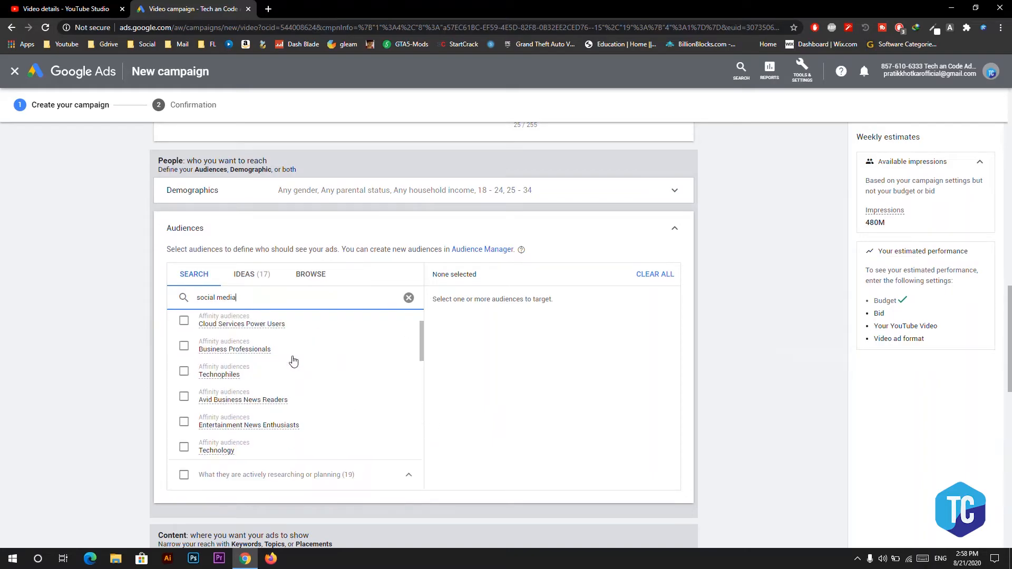
click(184, 324)
Add all audiences under "What they are actively researching or planning" and "Who they are" from the social media results.
scroll(260, 343, down, 4)
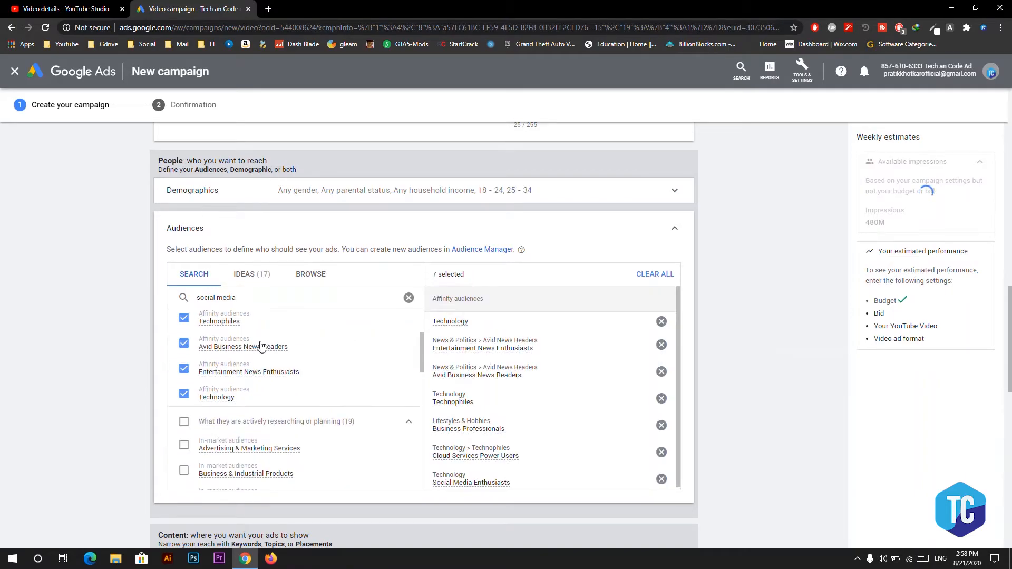
scroll(262, 347, up, 2)
scroll(261, 348, down, 2)
scroll(298, 429, up, 3)
scroll(253, 433, down, 1)
click(184, 428)
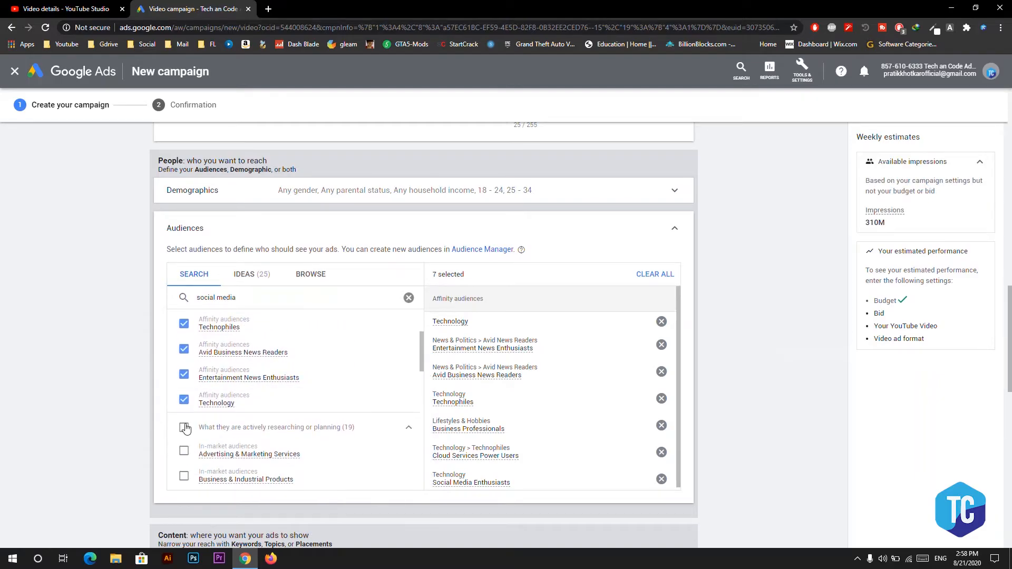
scroll(308, 421, down, 3)
scroll(310, 421, down, 10)
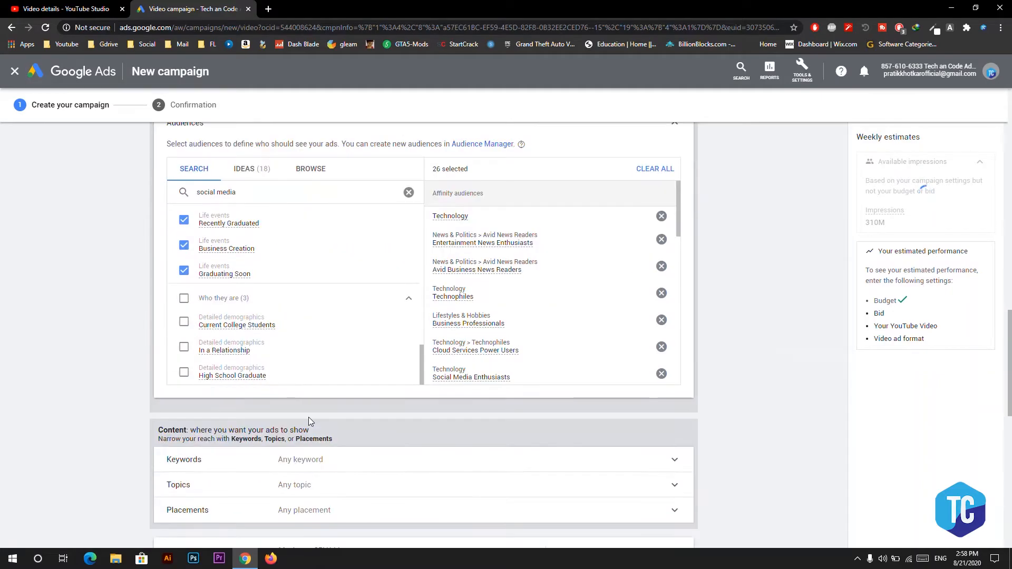
click(184, 298)
scroll(282, 329, up, 9)
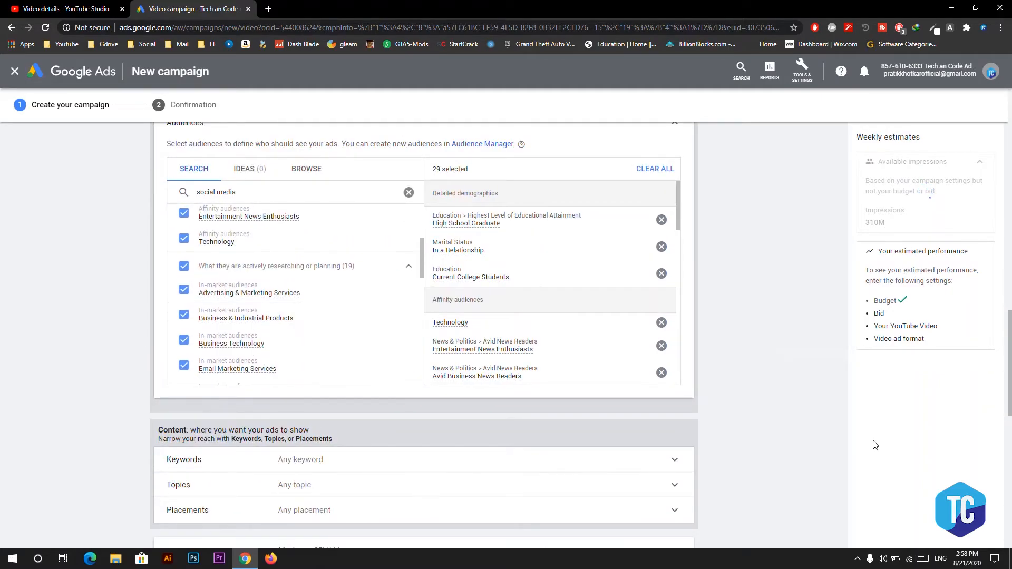
Search the audiences for technology, food and dance without selecting any, clear the search and collapse the Audiences section.
scroll(874, 445, up, 1)
drag(348, 246, 127, 225)
text(technology)
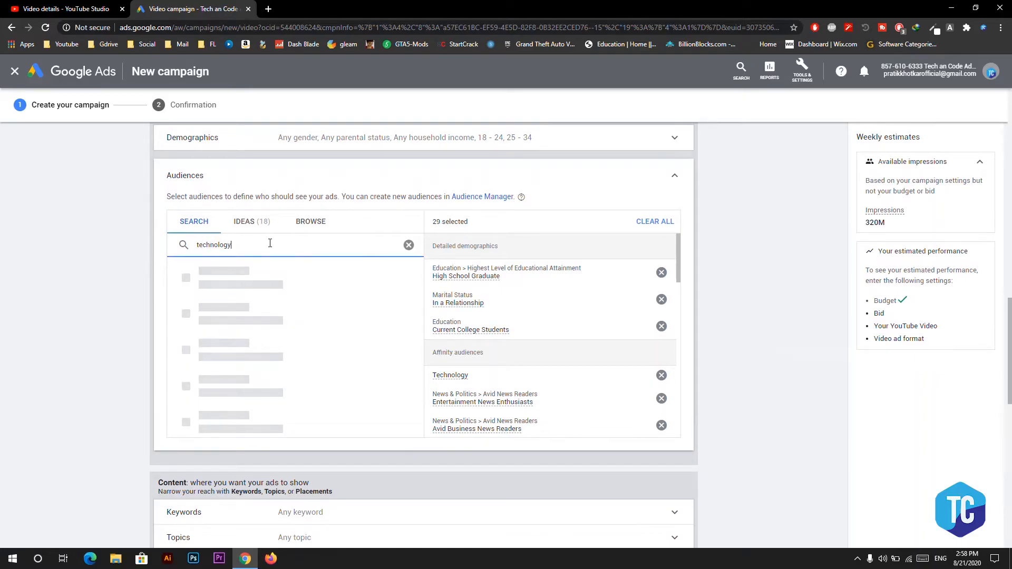
scroll(289, 345, down, 2)
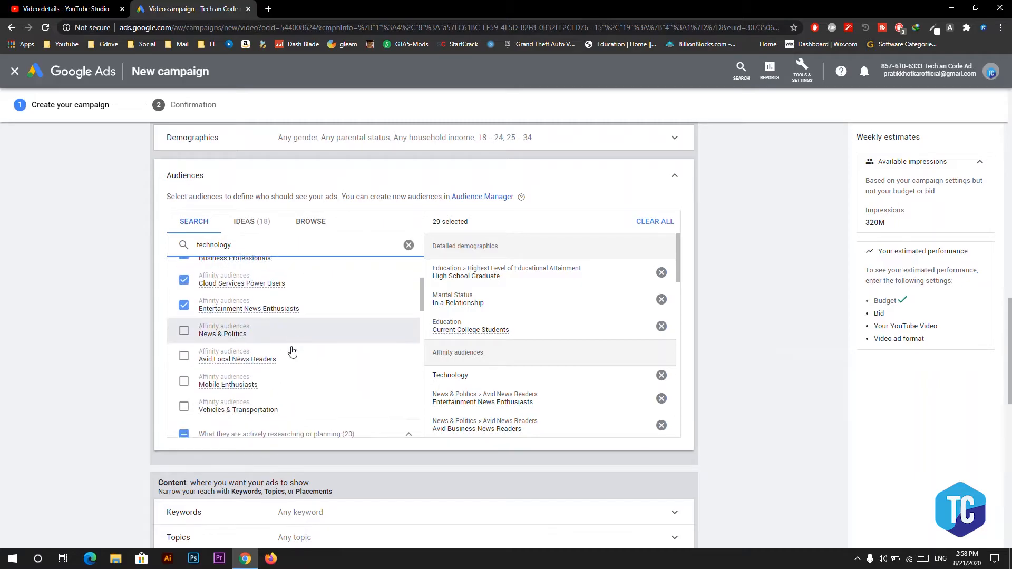
scroll(293, 352, down, 2)
drag(253, 245, 120, 250)
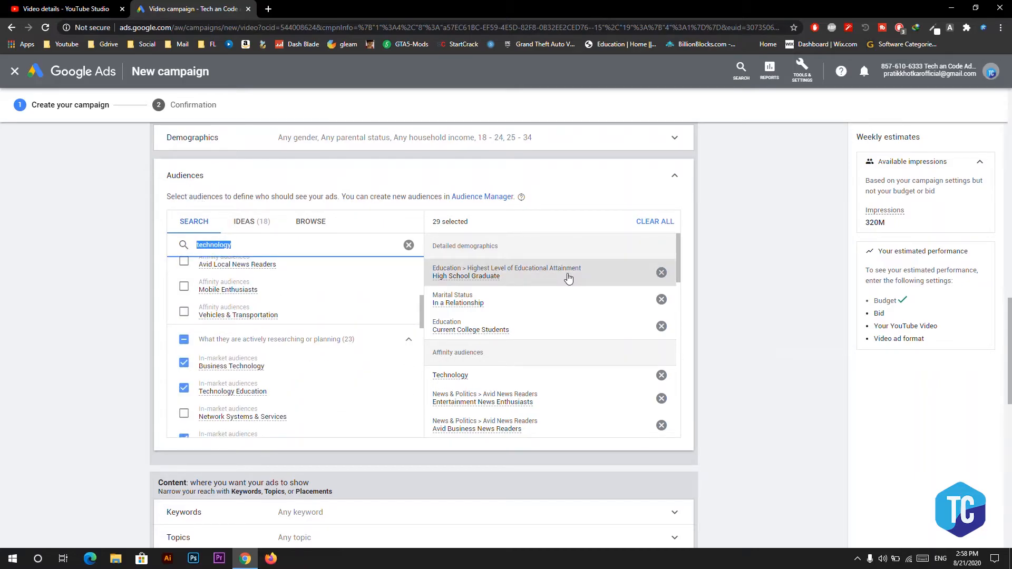
text(food)
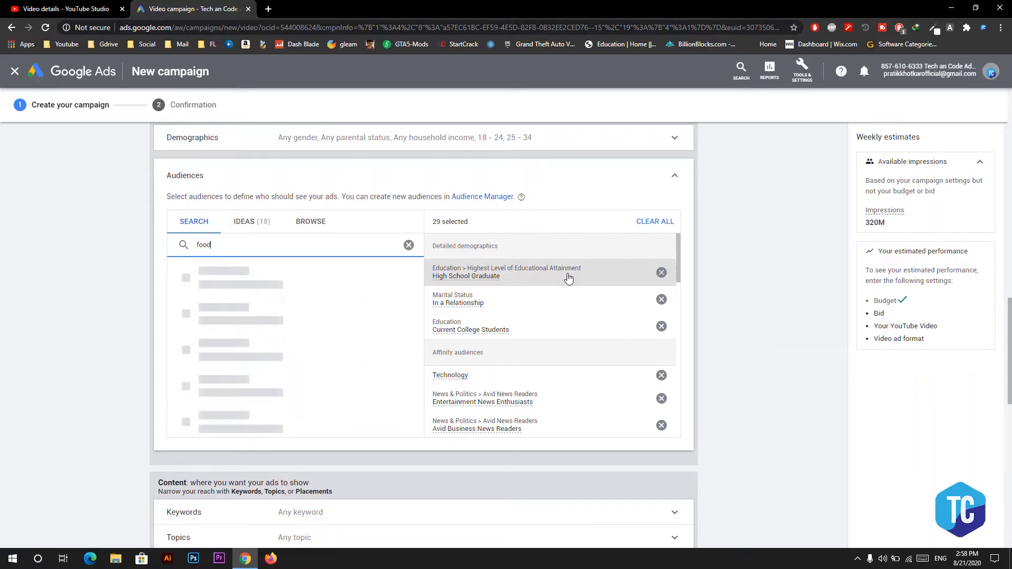
scroll(330, 337, down, 3)
drag(213, 245, 155, 233)
text(dance)
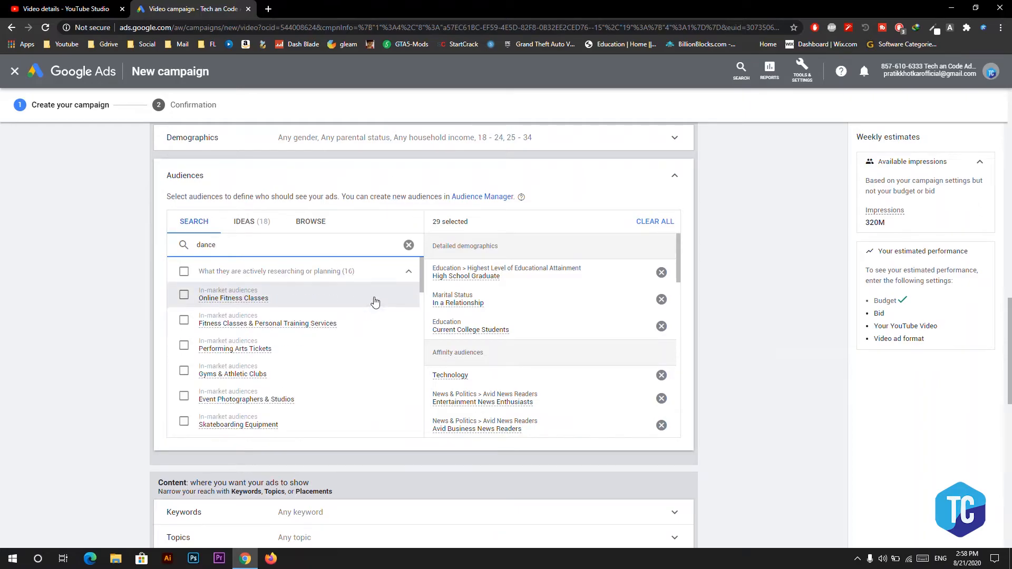
click(409, 244)
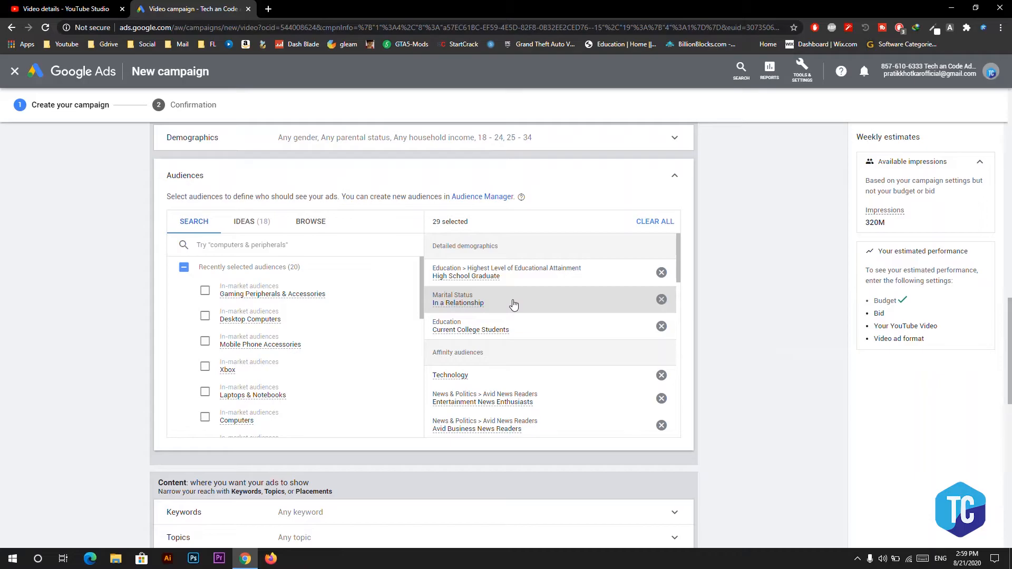
click(675, 175)
scroll(730, 252, up, 2)
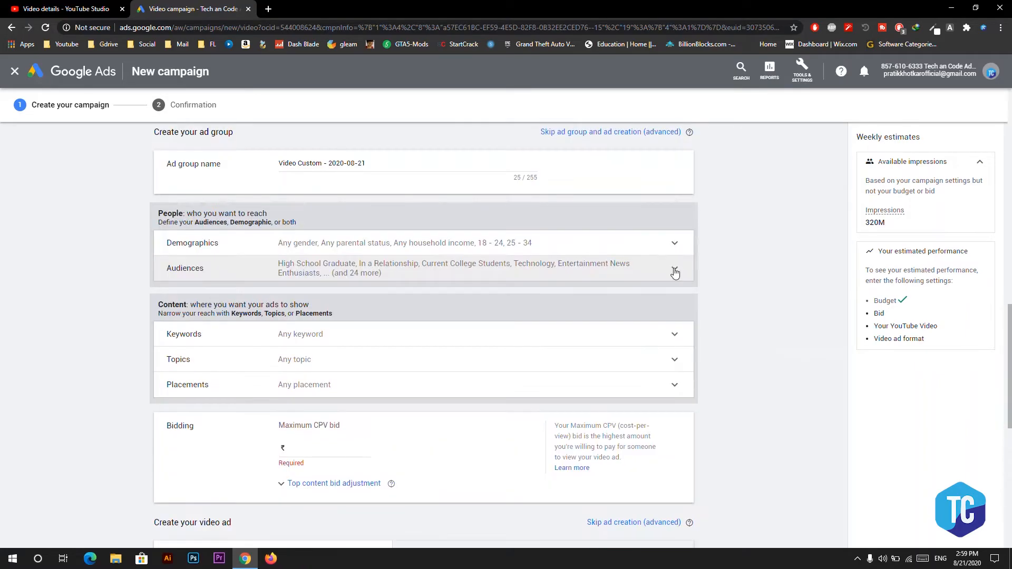
Set the maximum CPV bid to ₹0.10.
scroll(316, 379, down, 1)
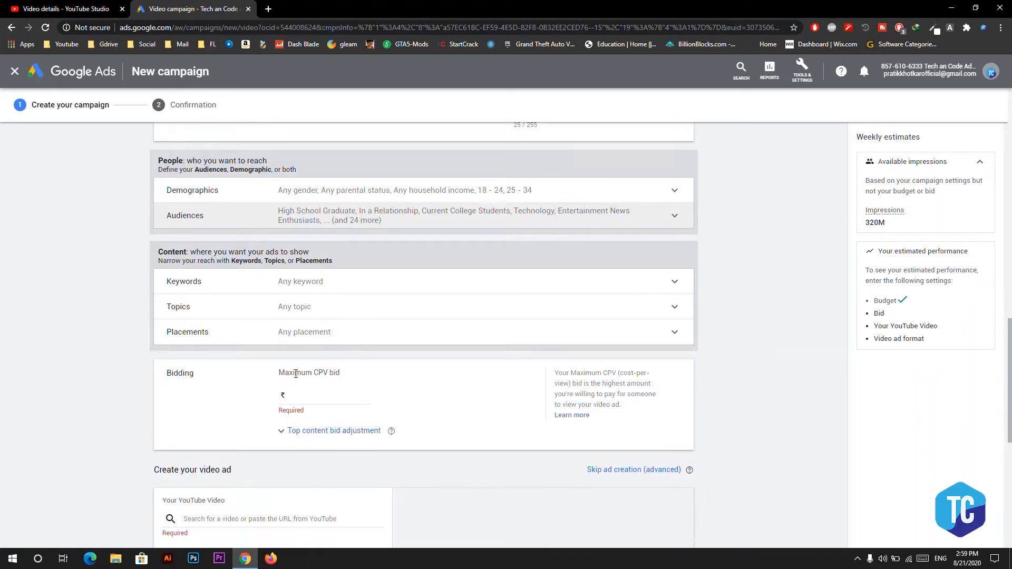
click(325, 404)
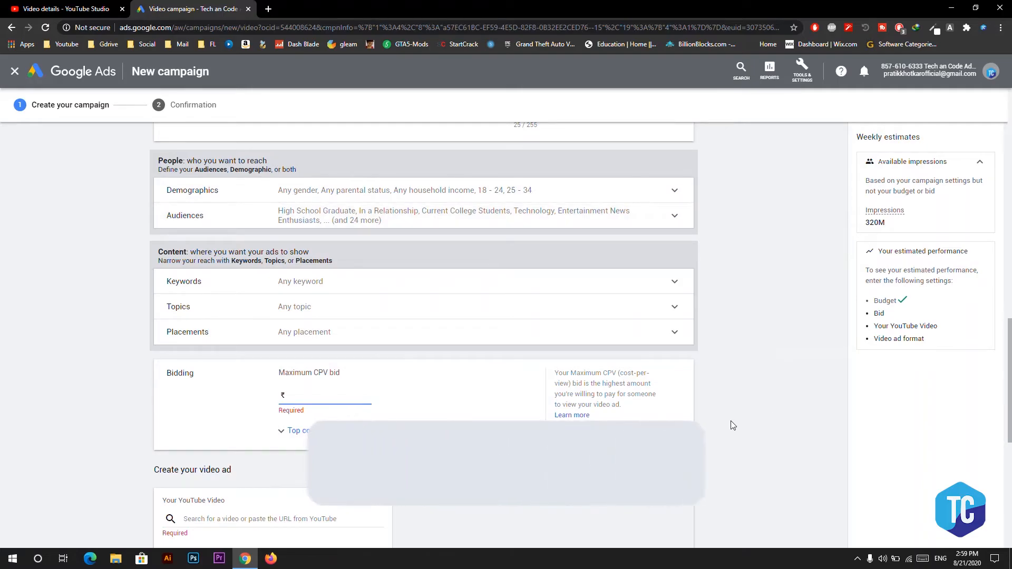
text(0.00)
text(10)
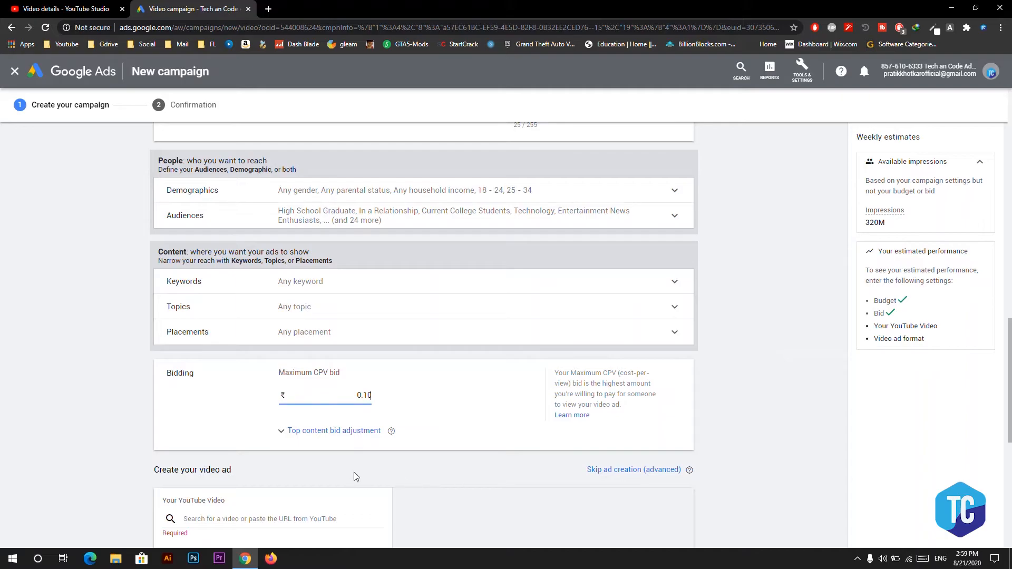
Copy the Instagram followers video's link from YouTube Studio and paste it as the YouTube video of the Google Ads video ad.
scroll(413, 420, down, 2)
scroll(387, 400, down, 4)
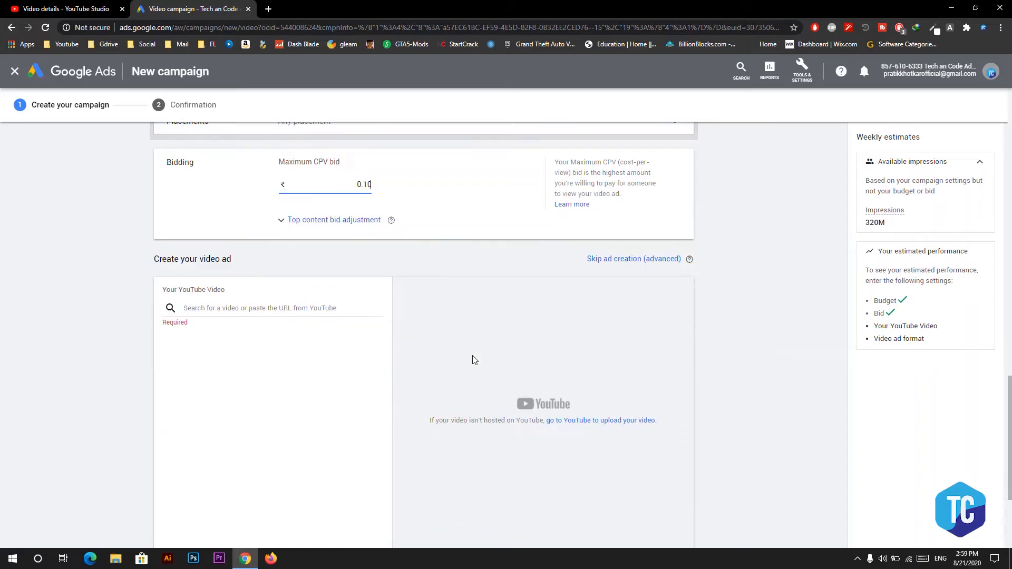
click(299, 202)
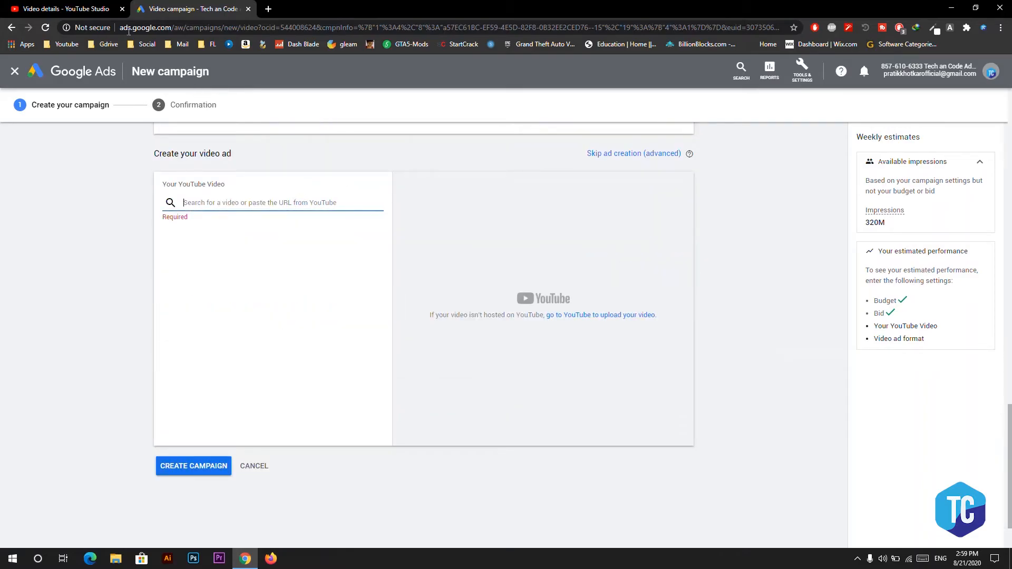
click(113, 8)
click(699, 283)
key(ctrl+Tab)
key(ctrl+v)
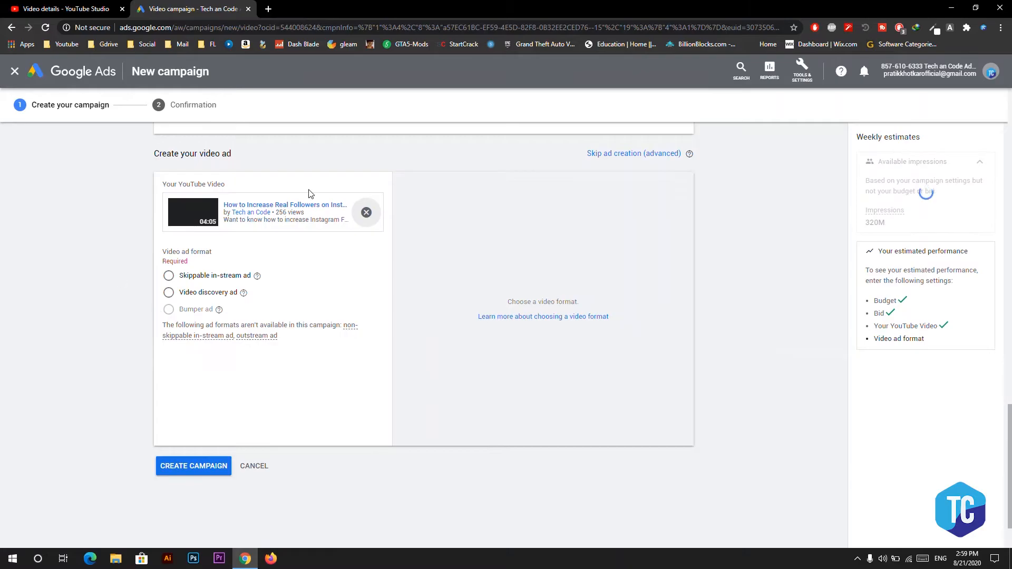
Compare the skippable in-stream and video discovery formats, and choose Video discovery ad as the video ad format.
scroll(128, 366, up, 2)
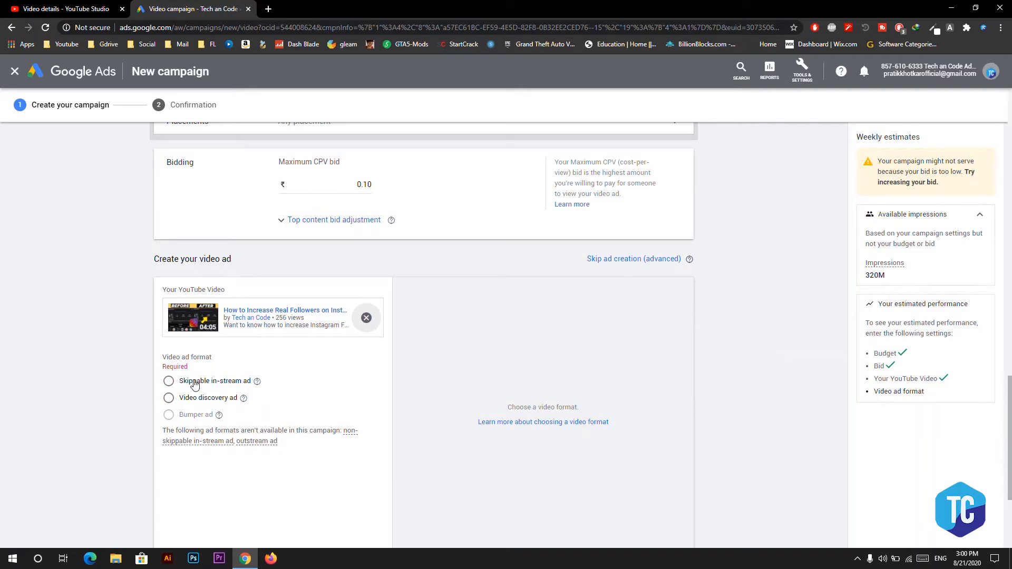
click(203, 398)
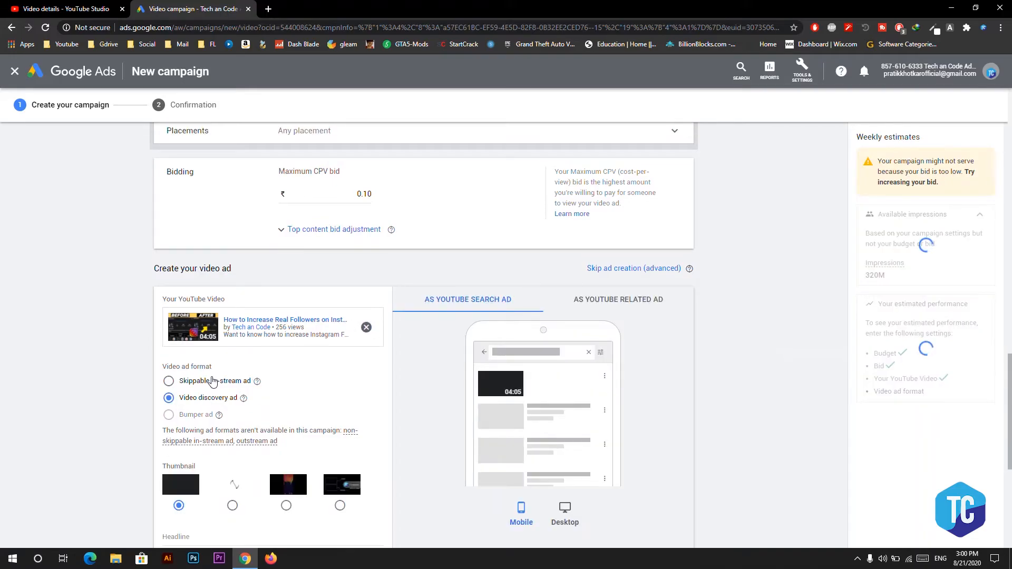
click(213, 381)
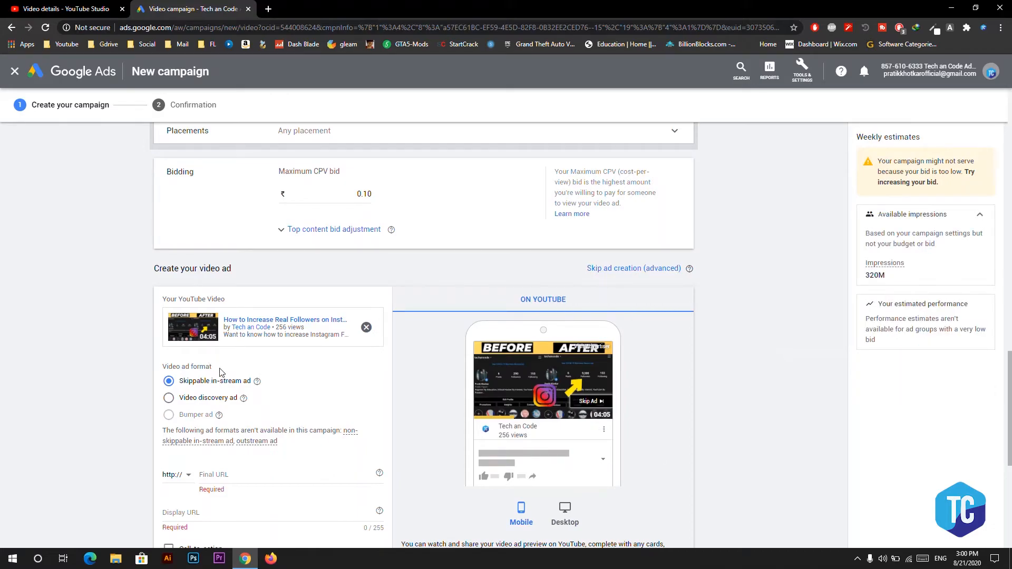
click(182, 399)
scroll(242, 387, down, 2)
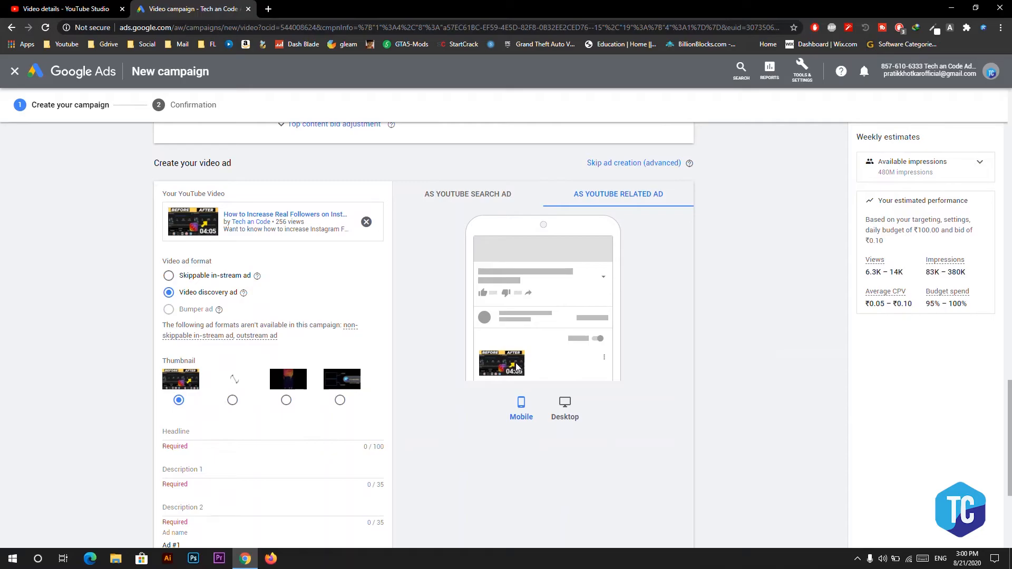
Compare the ad's previews on mobile and desktop, and as a YouTube search ad and a YouTube related ad.
click(560, 413)
click(526, 413)
click(572, 418)
click(521, 413)
click(562, 415)
click(521, 415)
click(478, 193)
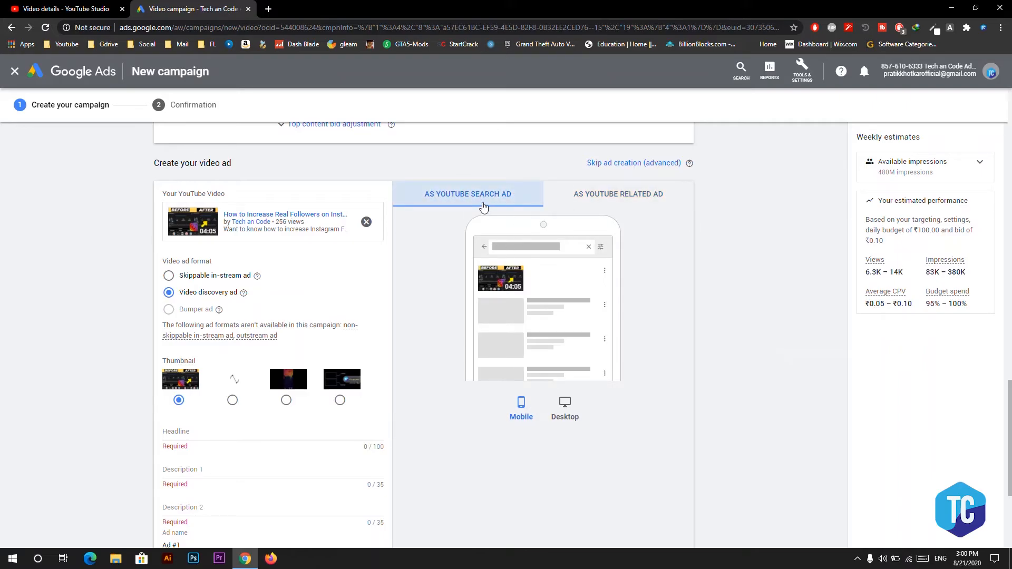
click(636, 194)
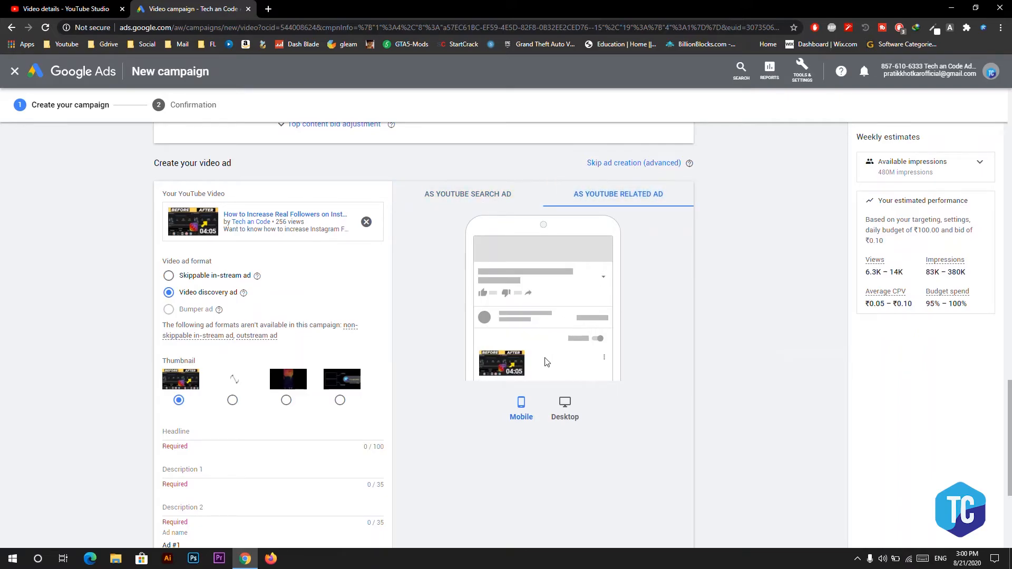
scroll(444, 499, down, 1)
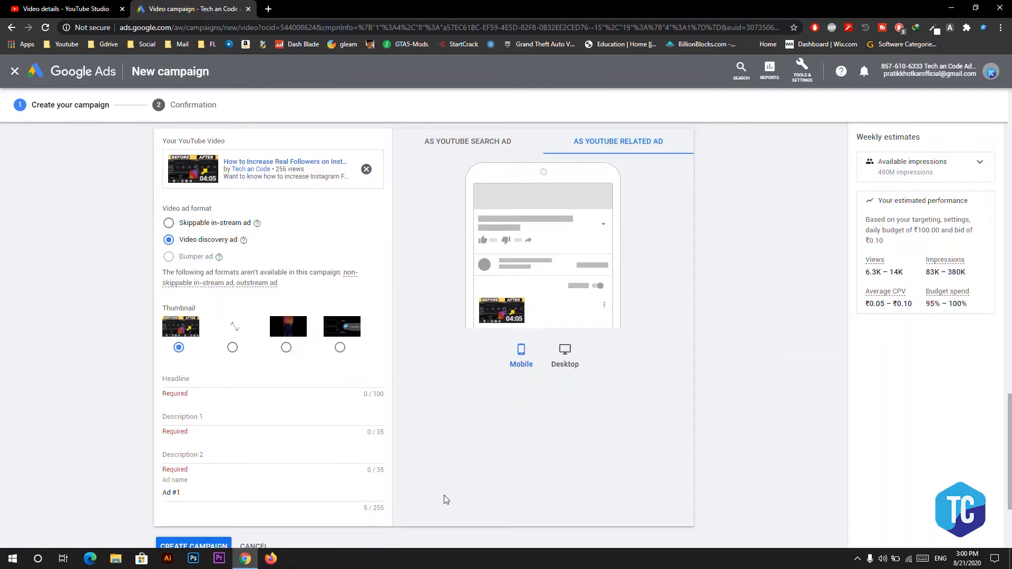
scroll(444, 500, up, 2)
click(477, 248)
scroll(481, 505, down, 3)
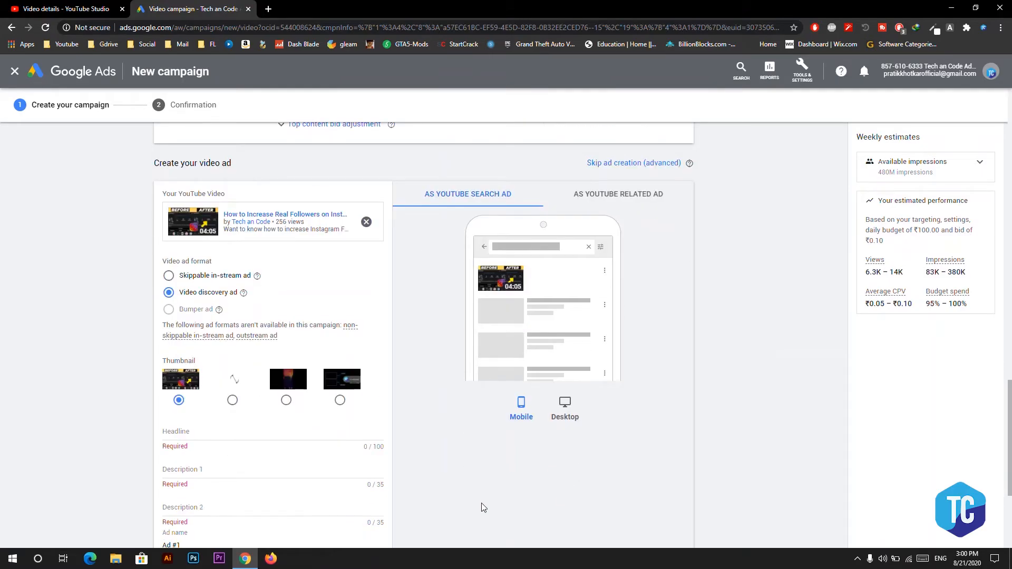
Copy the video title up to "Free in Hindi" from YouTube Studio and paste it as the video ad's headline in Google Ads.
scroll(479, 497, up, 4)
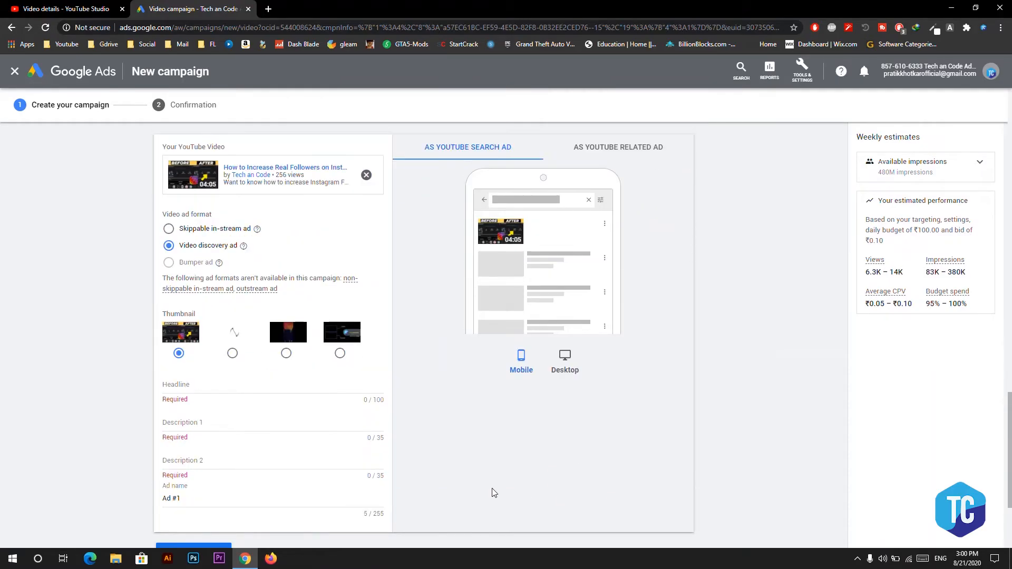
scroll(478, 474, down, 4)
click(260, 333)
key(ctrl+shift+Tab)
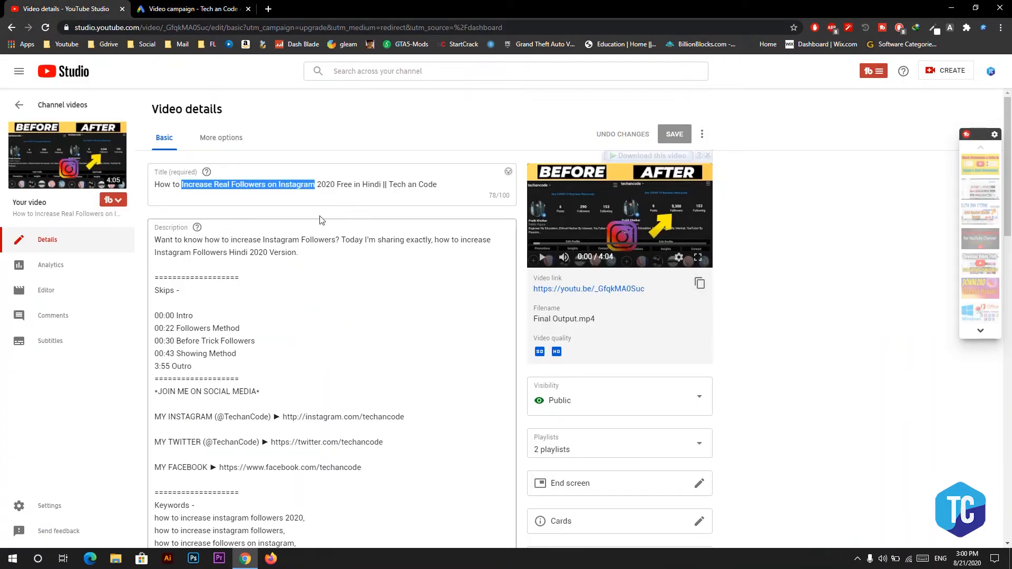
click(211, 173)
mouse_move(155, 184)
mouse_down()
mouse_move(391, 185)
mouse_move(155, 185)
mouse_up()
right_click(169, 186)
click(191, 222)
click(192, 9)
click(205, 334)
key(ctrl+v)
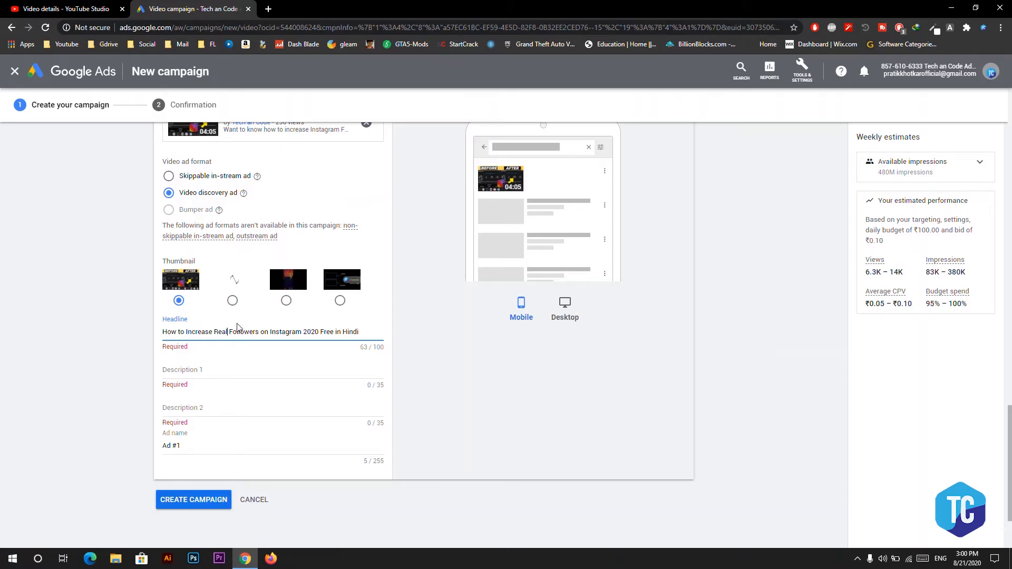
Shorten the headline to "How to Increase Real Followers on insta", cutting the "2020 Free in Hindi" ending.
drag(302, 332, 271, 330)
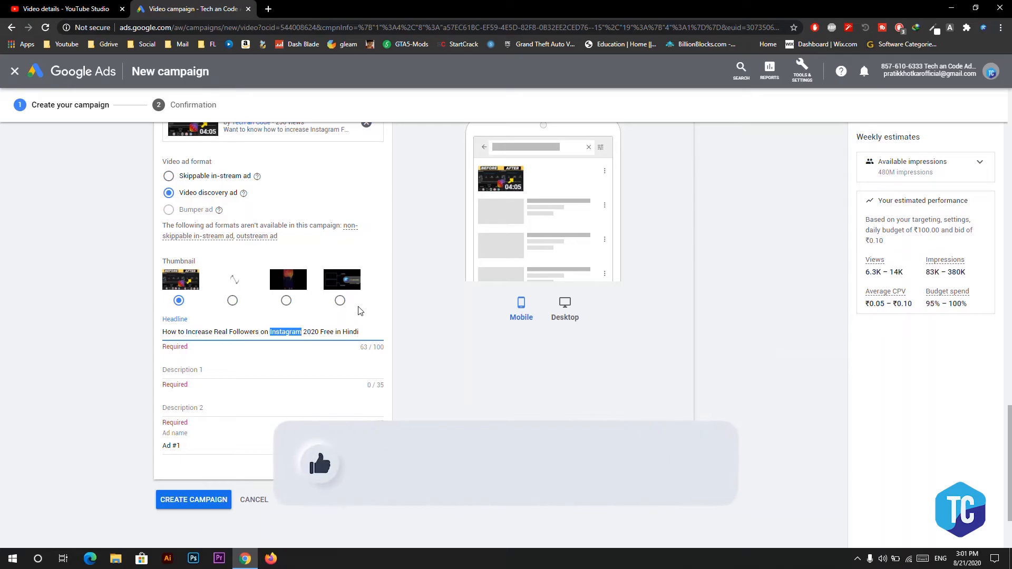
text(insta)
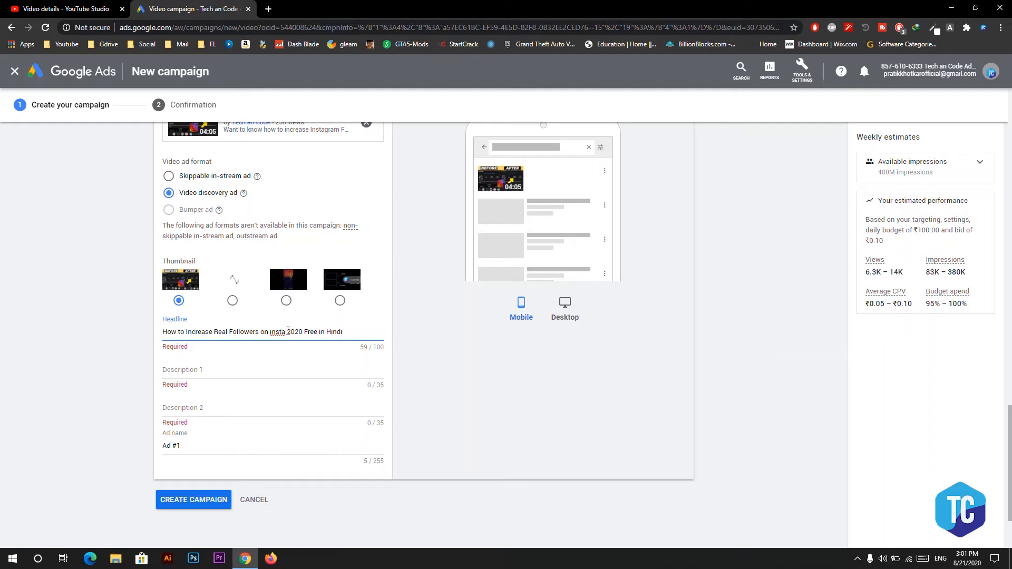
drag(287, 332, 354, 332)
right_click(321, 335)
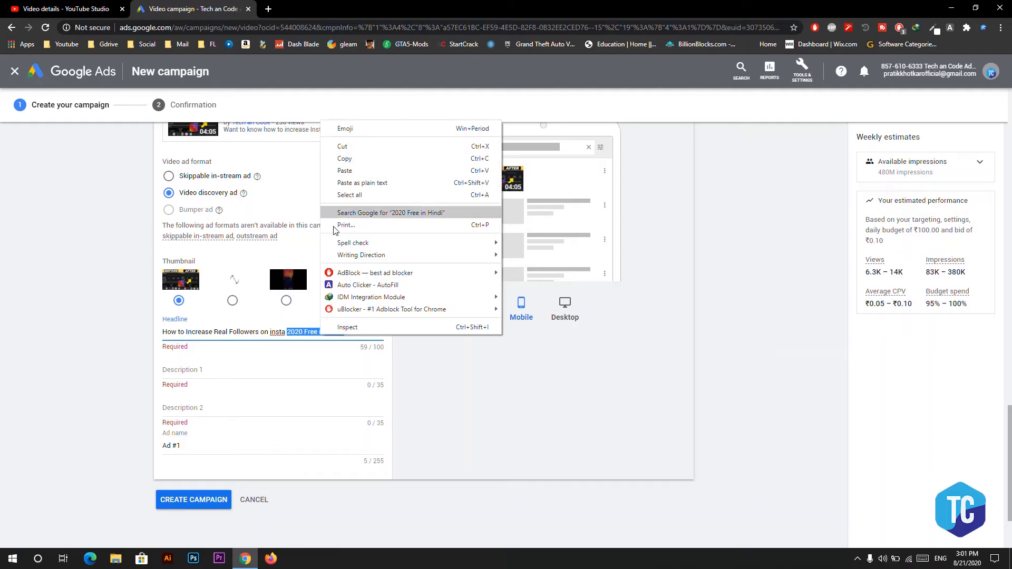
click(302, 323)
drag(347, 329, 286, 331)
key(BackSpace)
Enter "2020 Method" as the ad's Description 1.
click(252, 381)
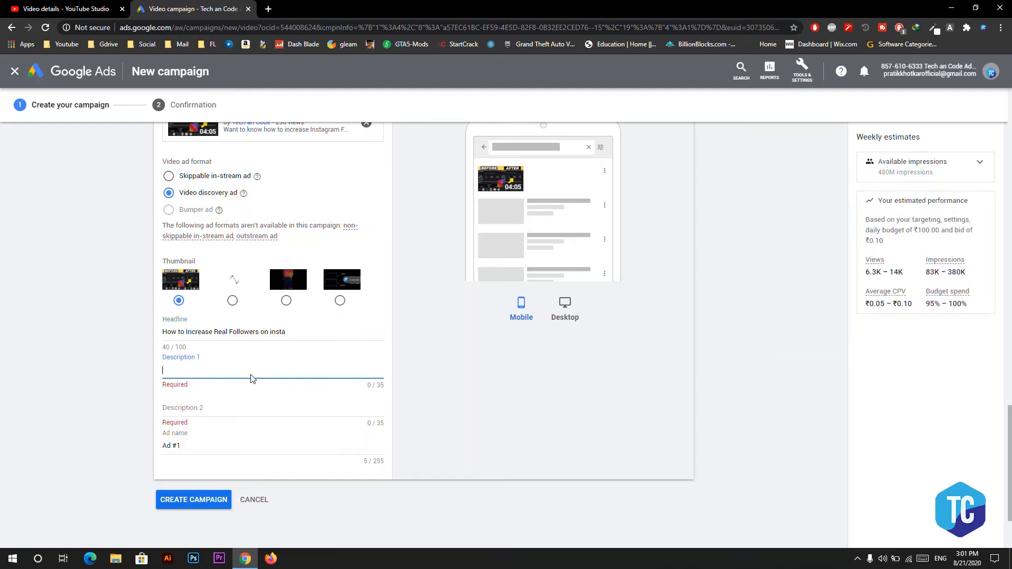
key(ctrl+v)
key(BackSpace)
key(BackSpace)
key(BackSpace)
key(BackSpace)
key(BackSpace)
key(BackSpace)
key(BackSpace)
key(BackSpace)
key(BackSpace)
key(BackSpace)
key(BackSpace)
key(BackSpace)
key(BackSpace)
key(Tab)
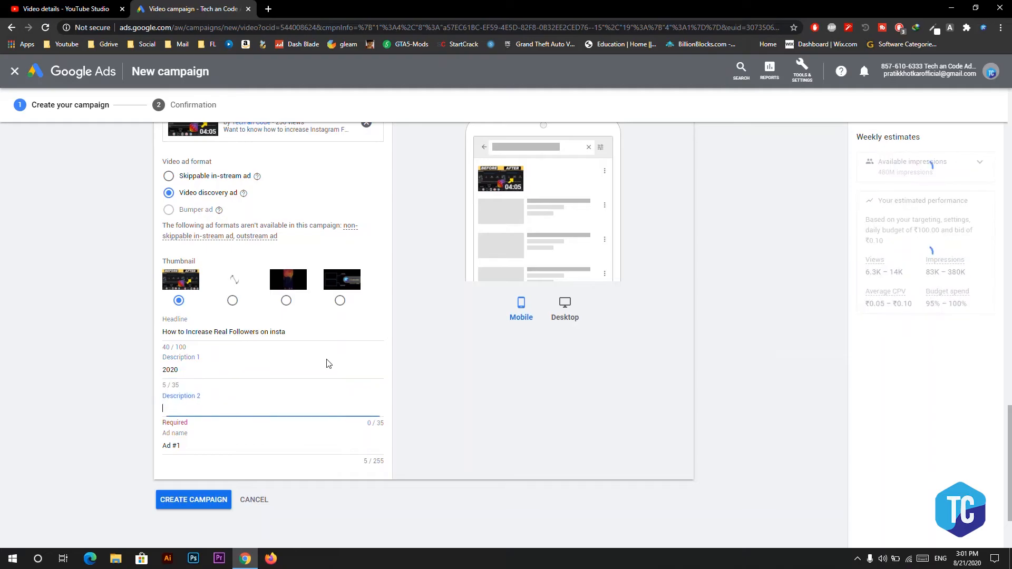
text(M)
key(BackSpace)
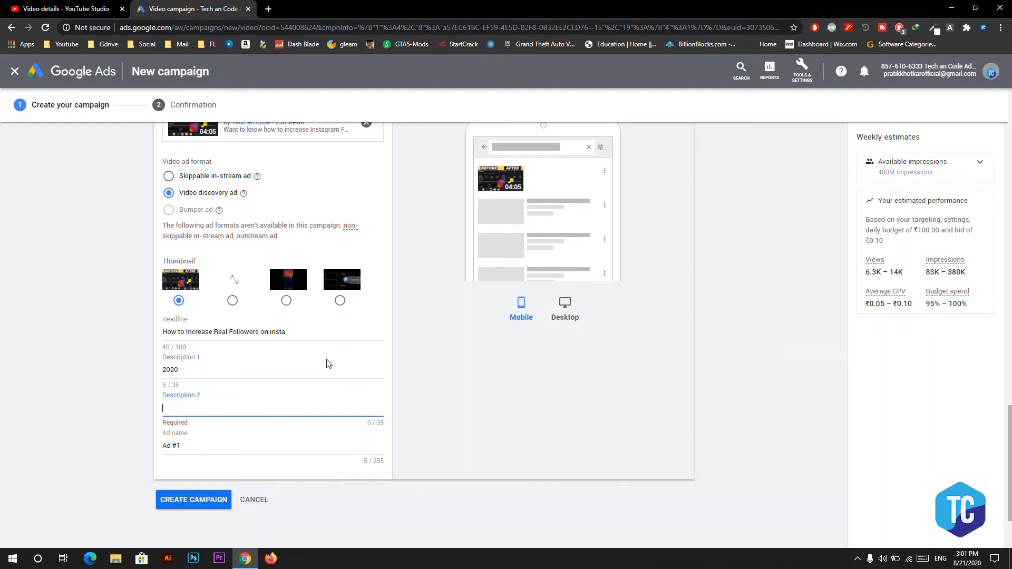
click(349, 370)
text(Methos)
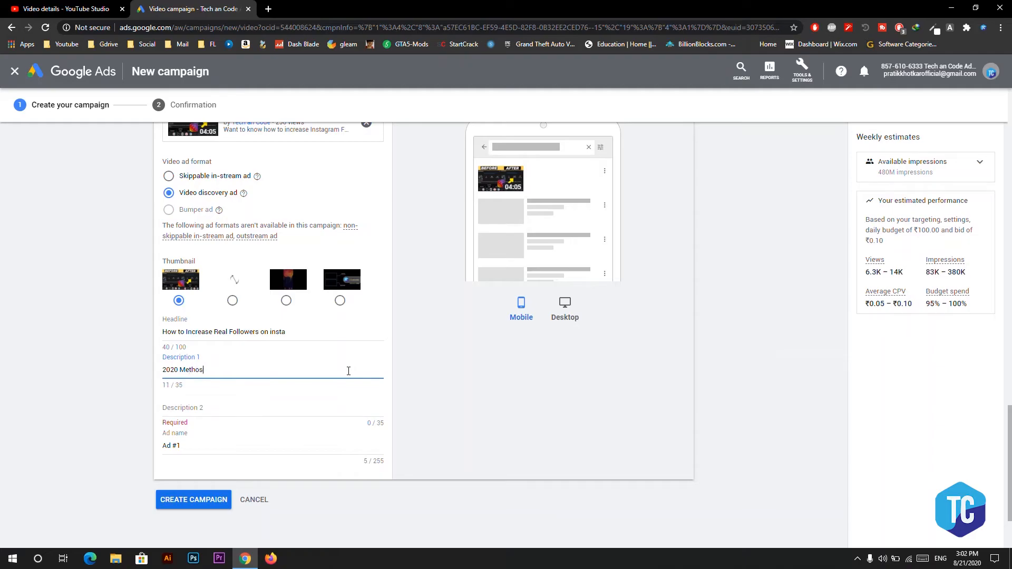
key(BackSpace)
text(d)
Enter "Fast and Easy" as the ad's Description 2.
click(247, 411)
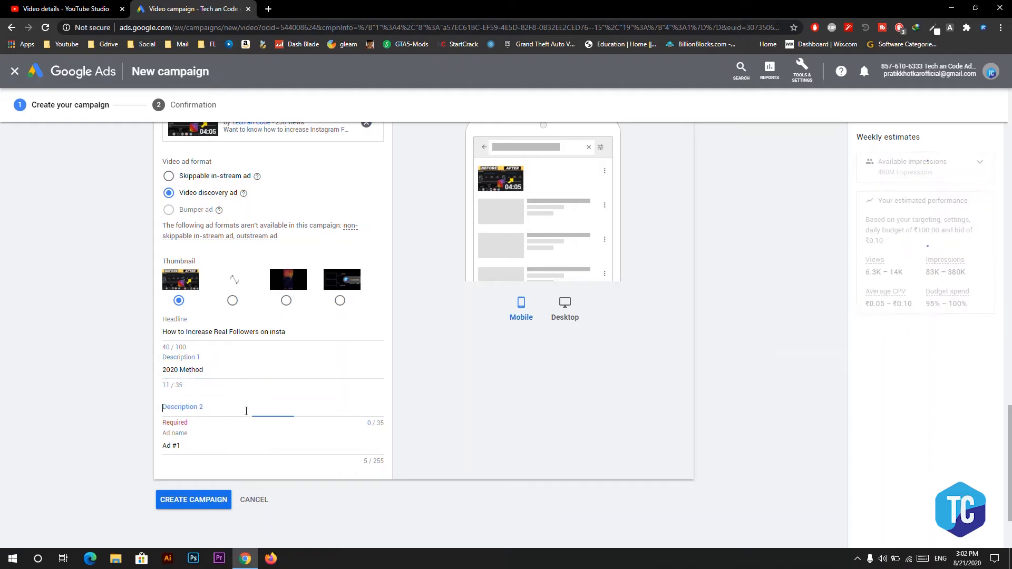
text(Fast)
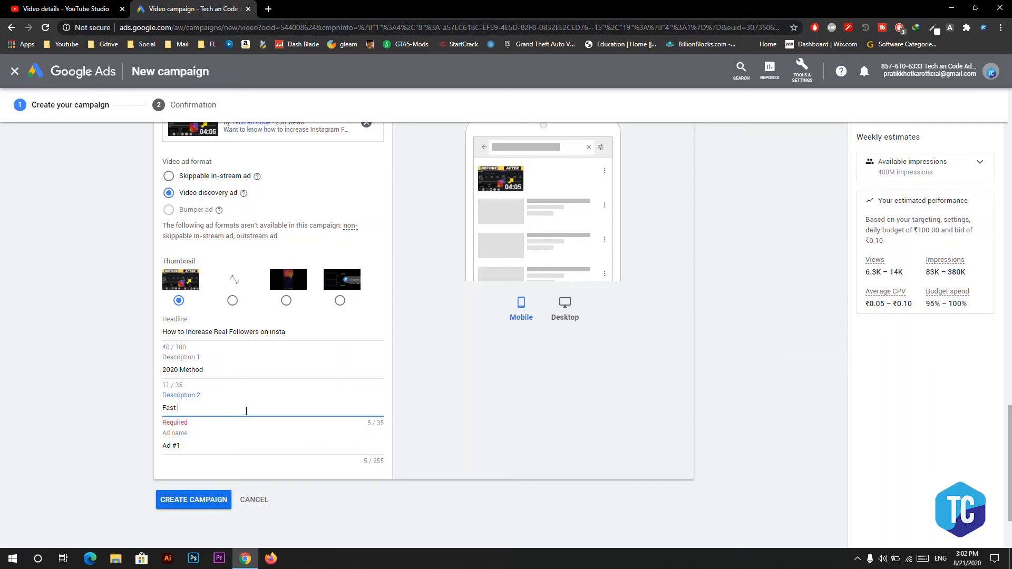
text( and Easdy)
key(Left)
key(BackSpace)
click(410, 426)
Review the completed ad and bid settings against the weekly estimates for views, impressions, average CPV and budget spend.
scroll(406, 438, up, 4)
scroll(406, 438, down, 3)
scroll(407, 438, down, 3)
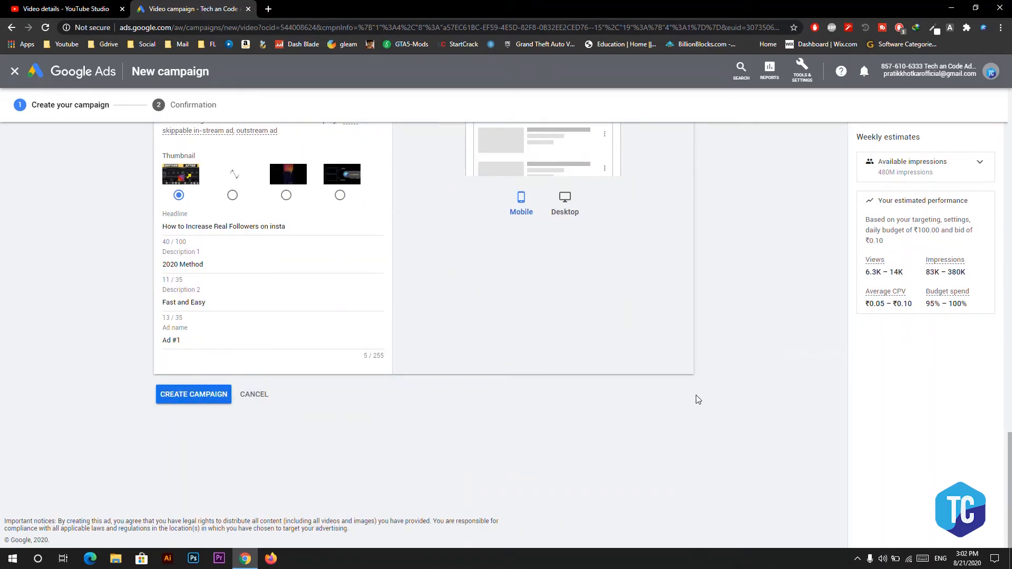
scroll(814, 415, up, 1)
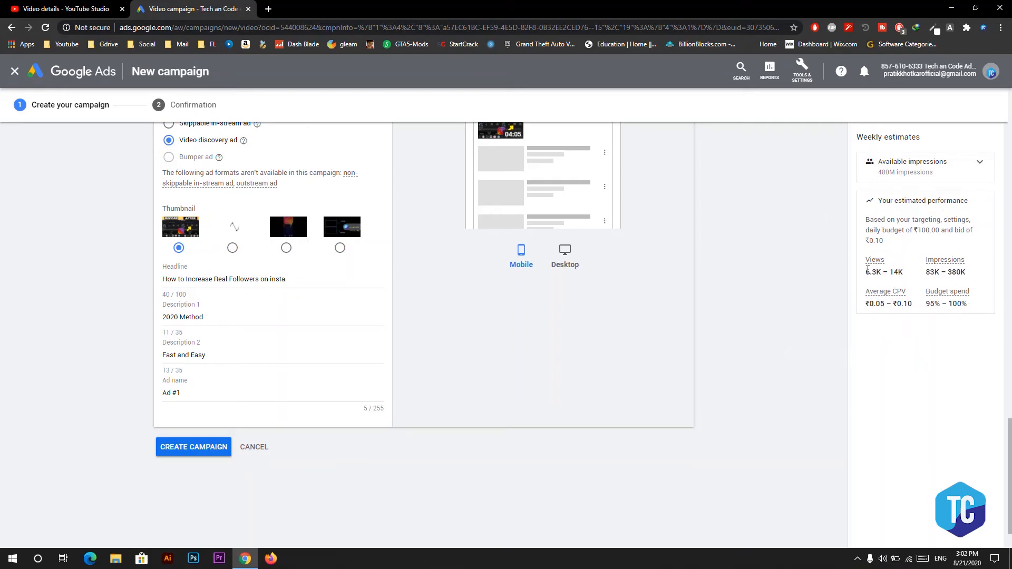
drag(867, 263, 898, 272)
scroll(947, 269, up, 8)
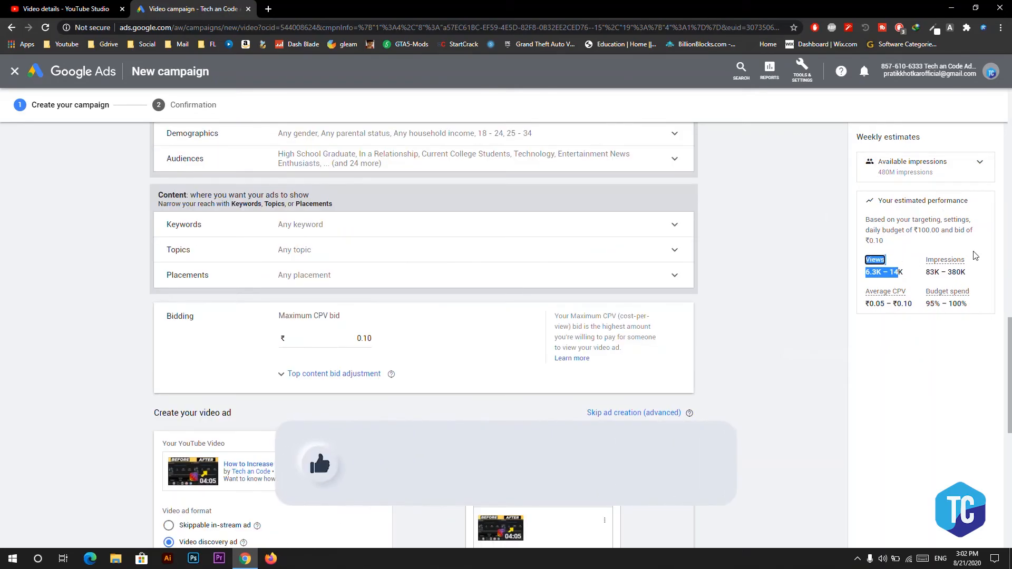
click(948, 268)
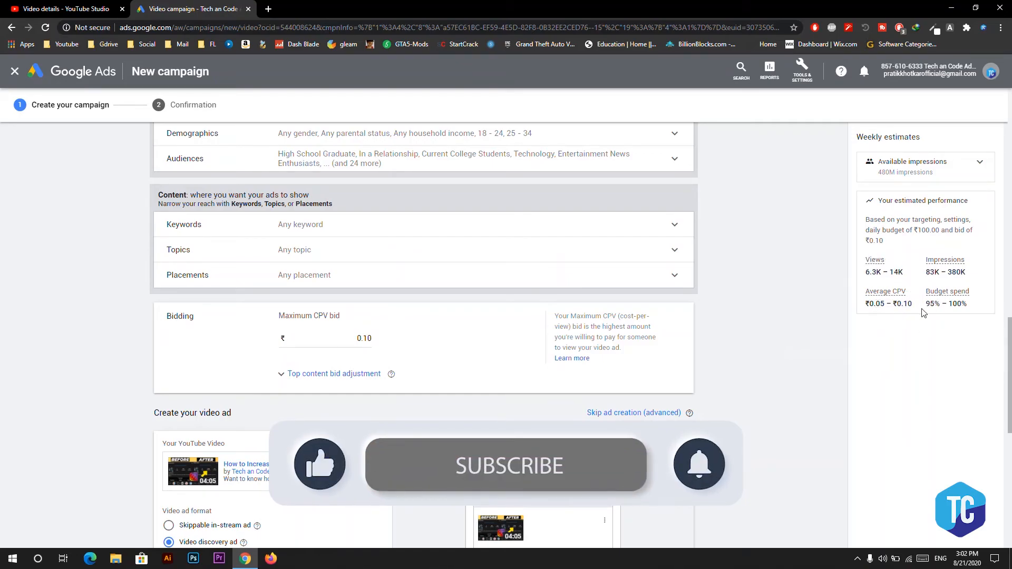
scroll(842, 351, down, 7)
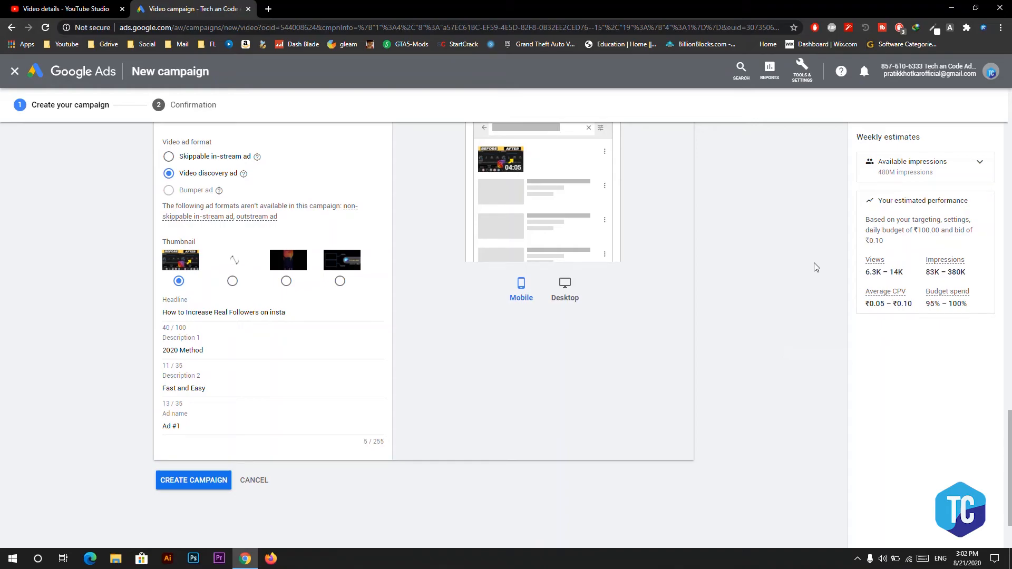
scroll(709, 224, down, 2)
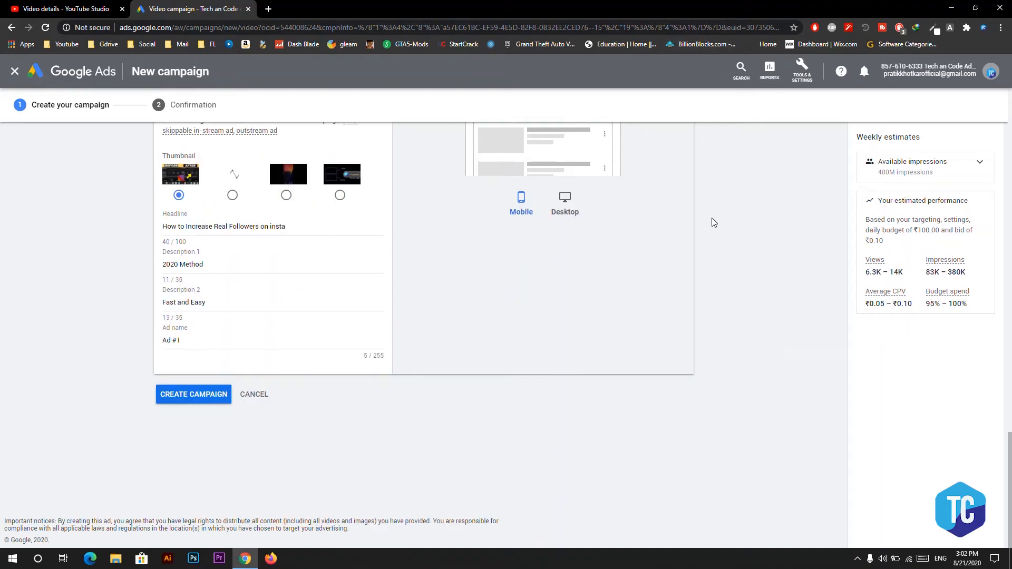
scroll(713, 222, up, 2)
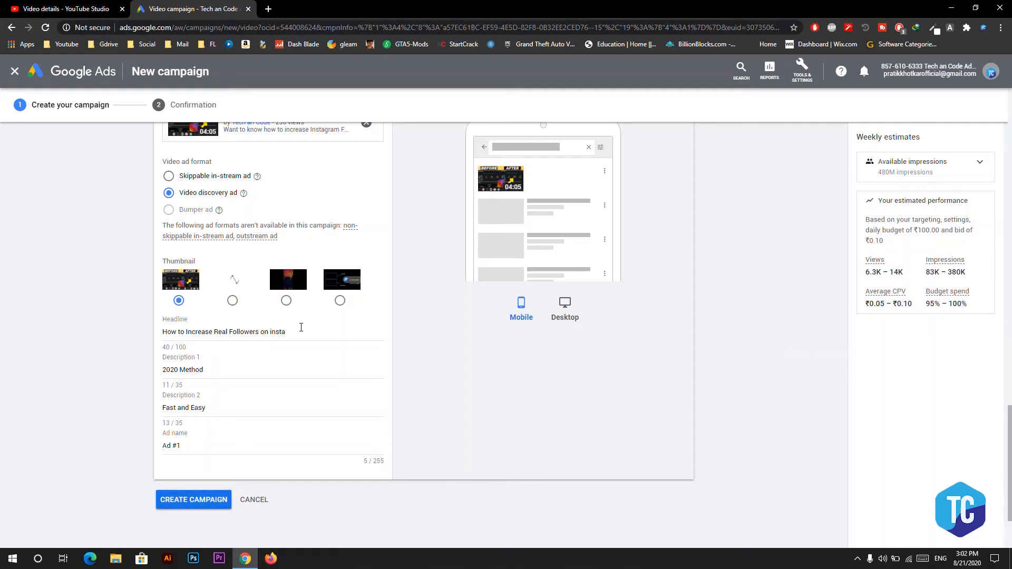
Create the campaign, check the ad details in its confirmation summary, and continue to the campaign.
click(199, 504)
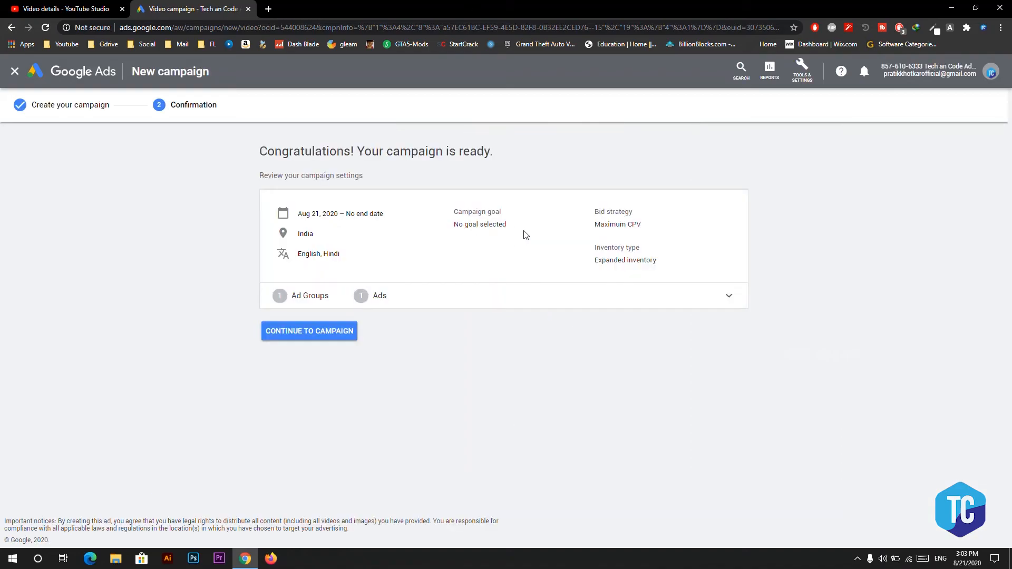
click(402, 299)
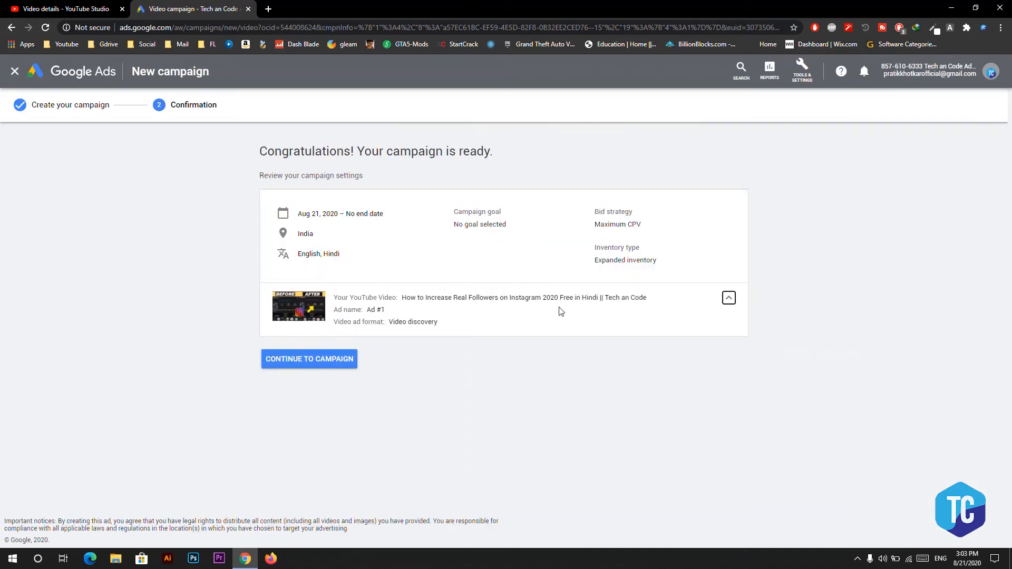
click(729, 298)
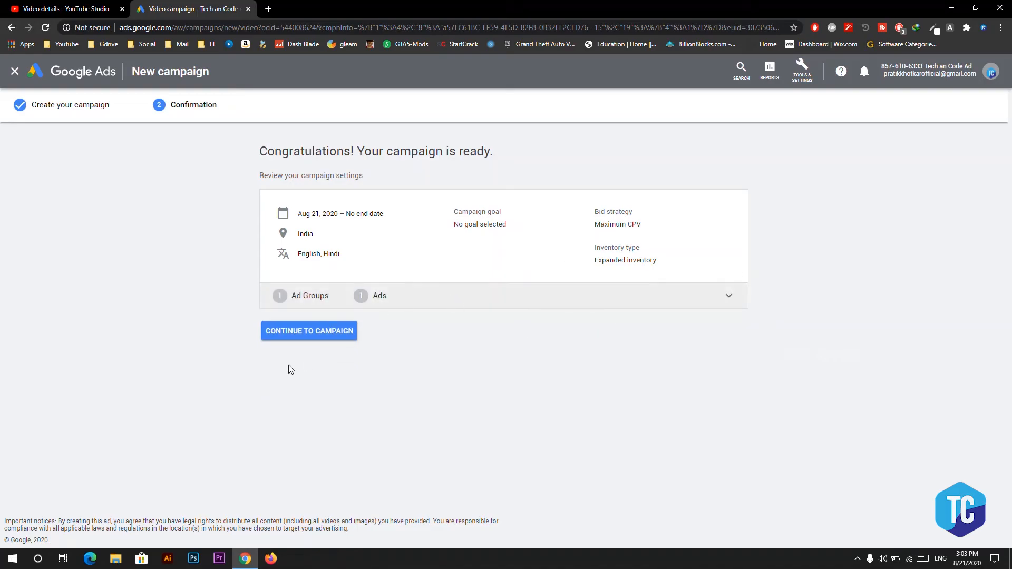
click(319, 334)
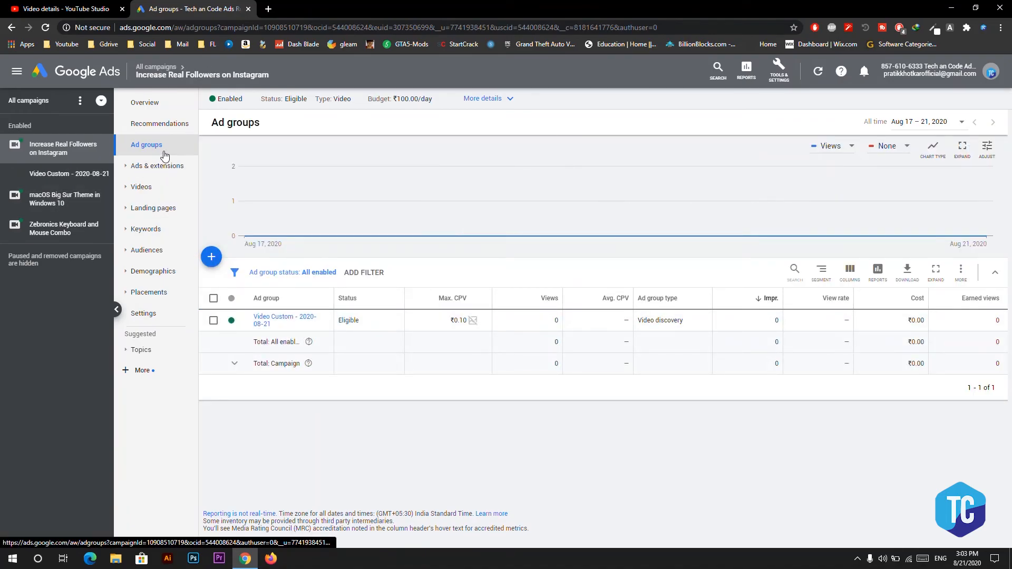
Check the new ad's review status in the campaign's ads list, and set the campaign's daily budget to ₹50.
click(165, 170)
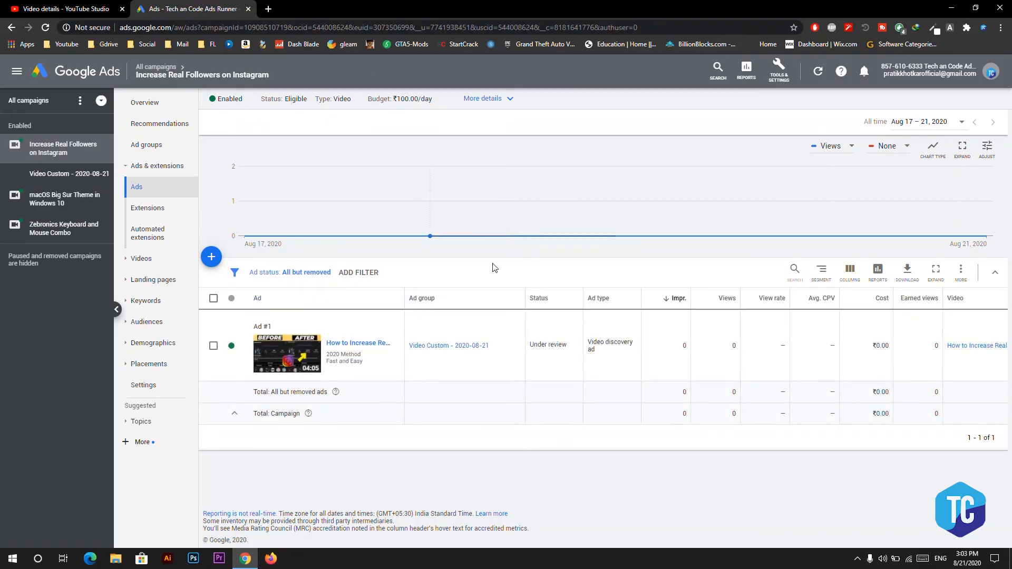
drag(568, 347, 536, 346)
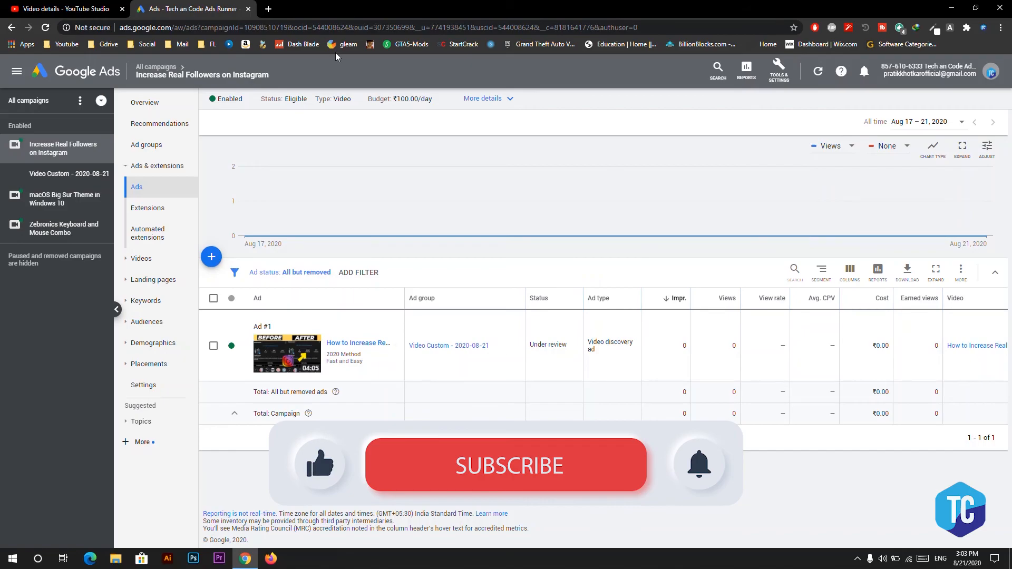
click(441, 99)
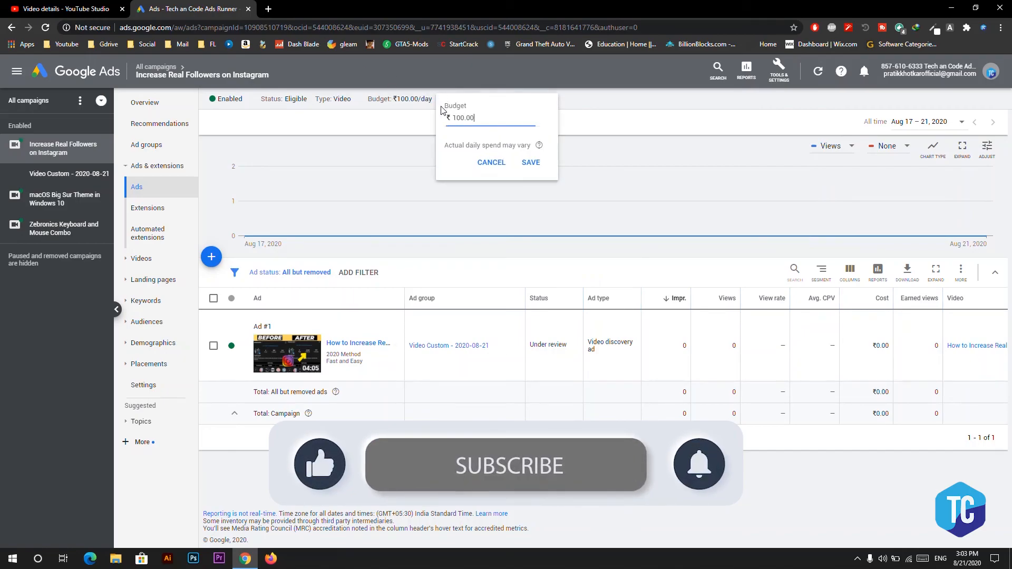
double_click(504, 113)
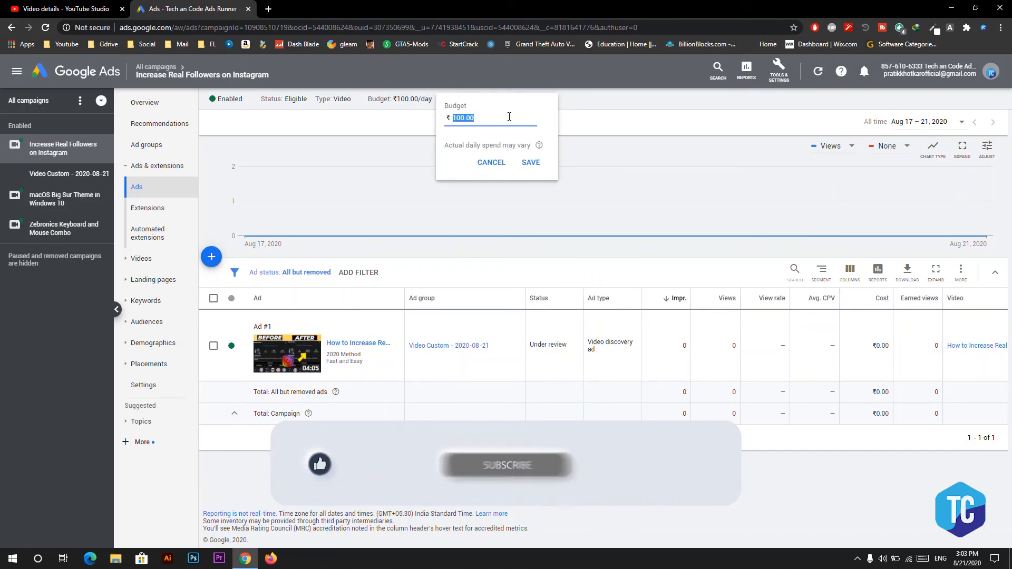
text(50)
click(521, 163)
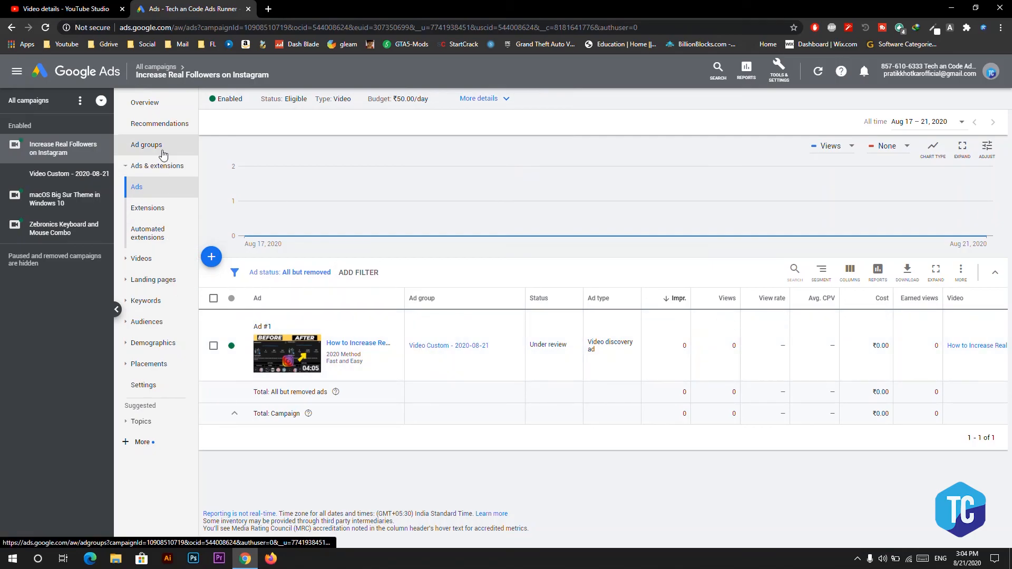
Look through the campaign's recommendations, landing pages, ads and automated extensions, and inspect the ad group's maximum CPV.
click(161, 126)
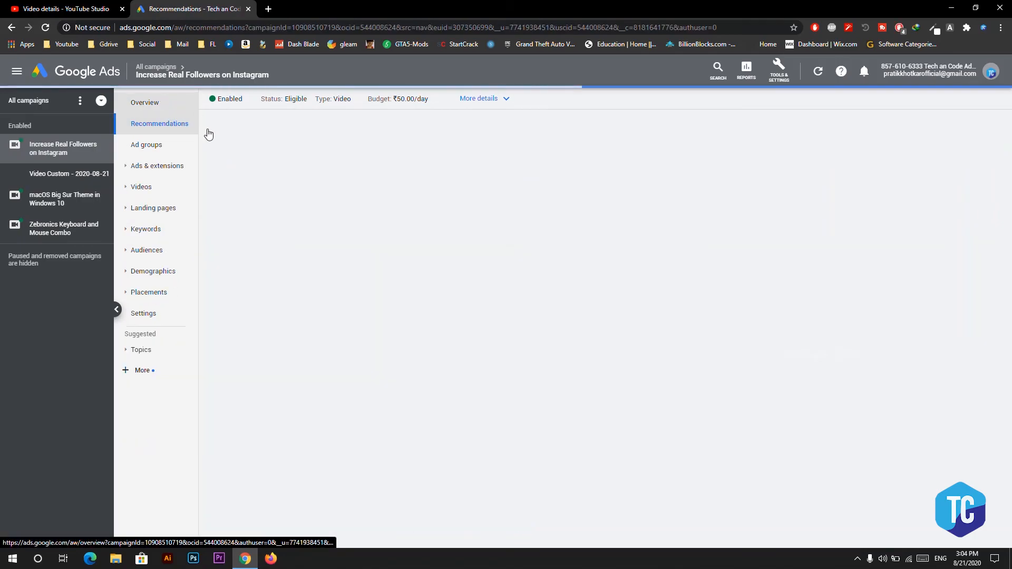
click(168, 206)
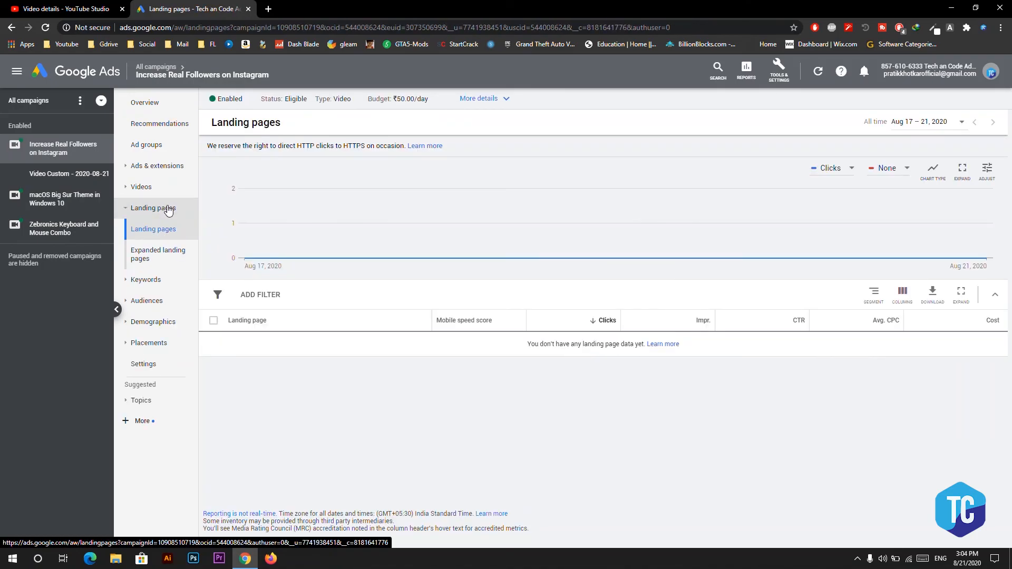
click(165, 165)
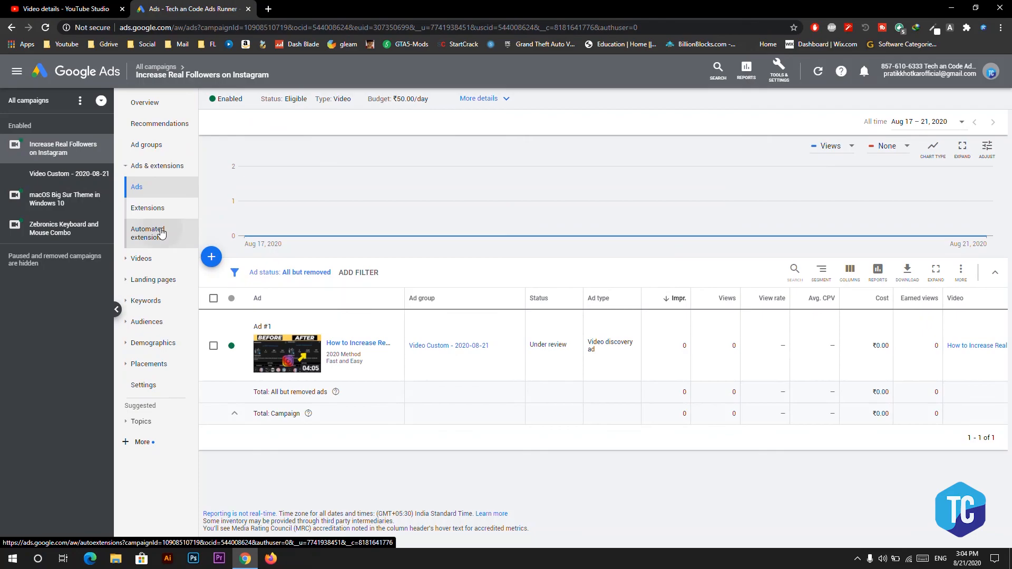
click(150, 233)
click(184, 150)
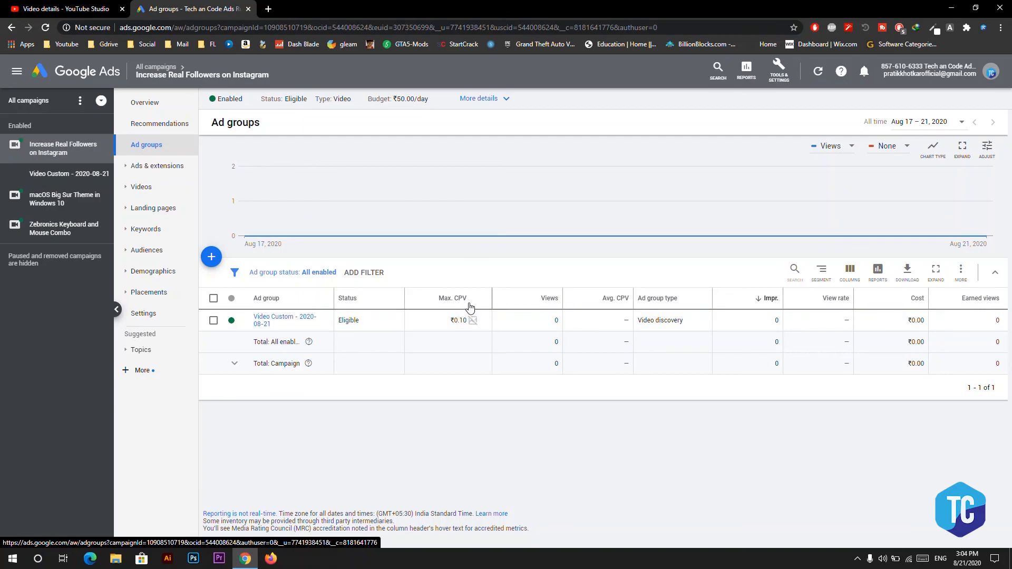
click(482, 320)
click(461, 373)
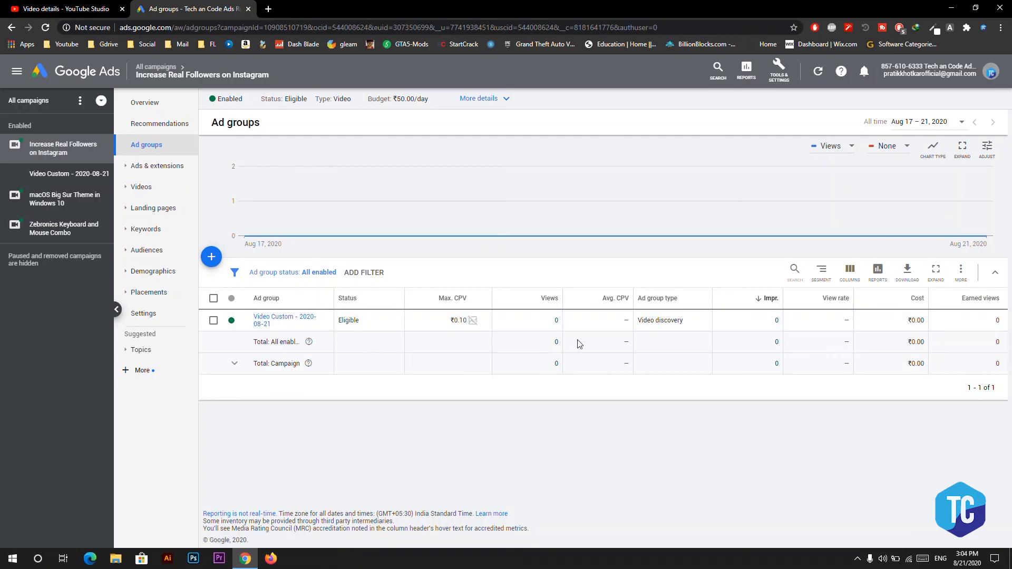